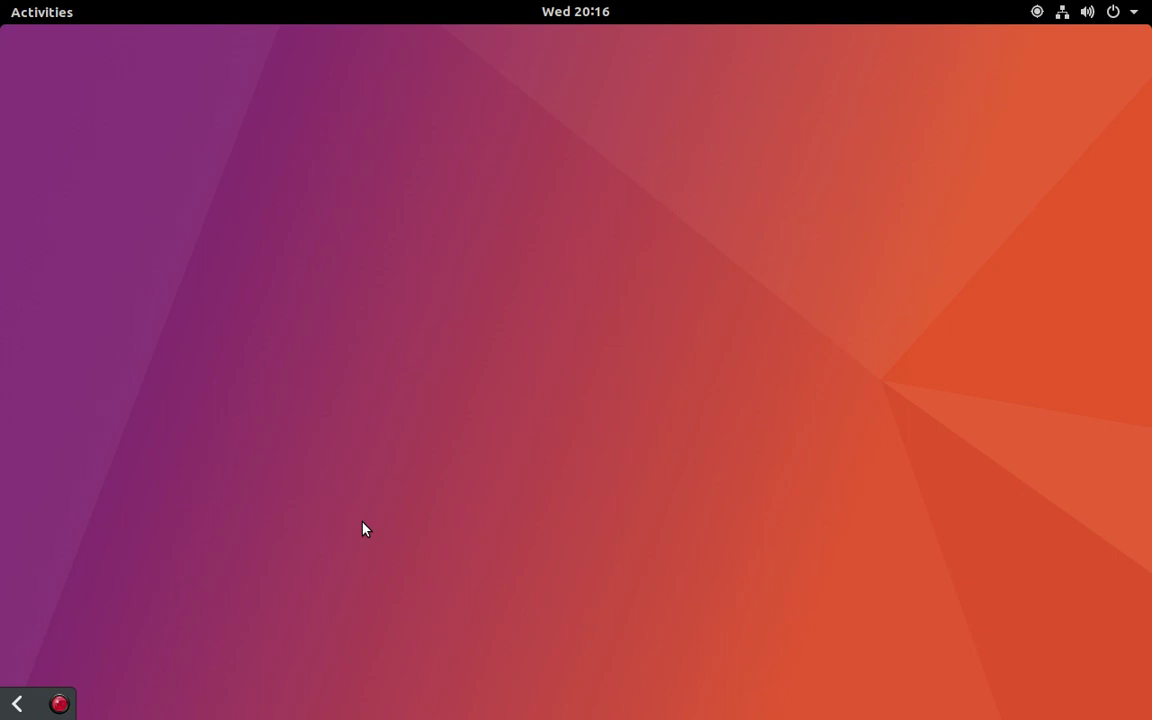
{"action": "right_click", "coordinate": [324, 246]}
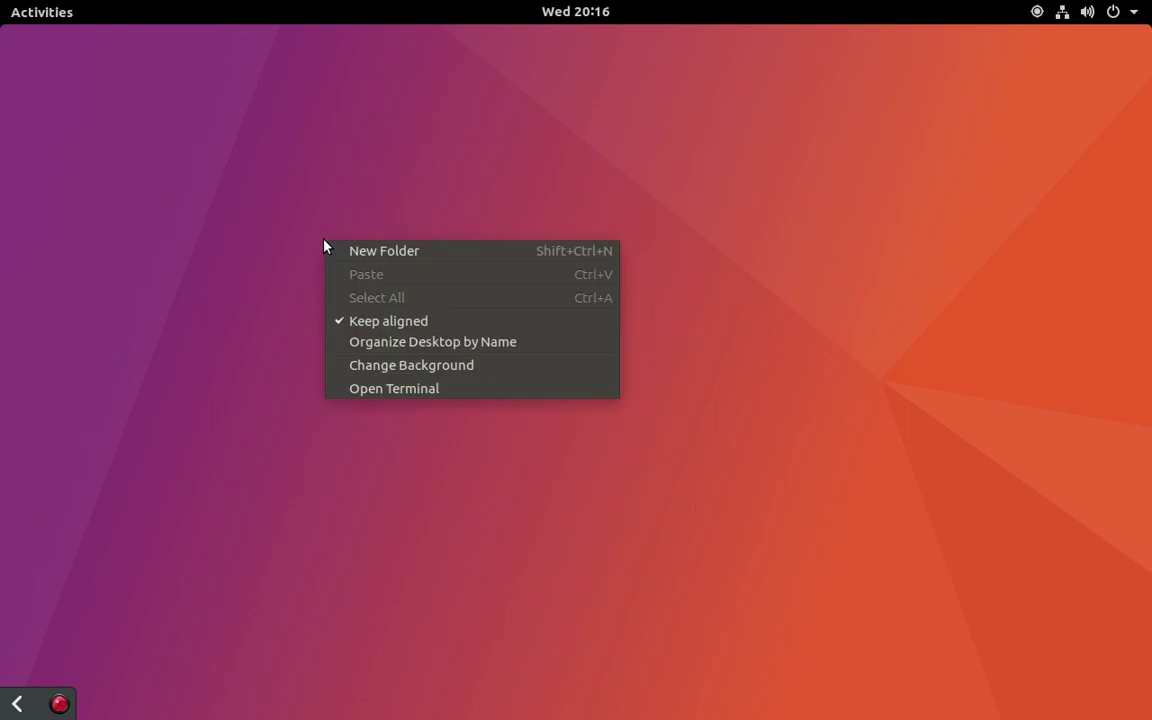
{"action": "left_click", "coordinate": [502, 145]}
{"action": "left_click", "coordinate": [15, 8]}
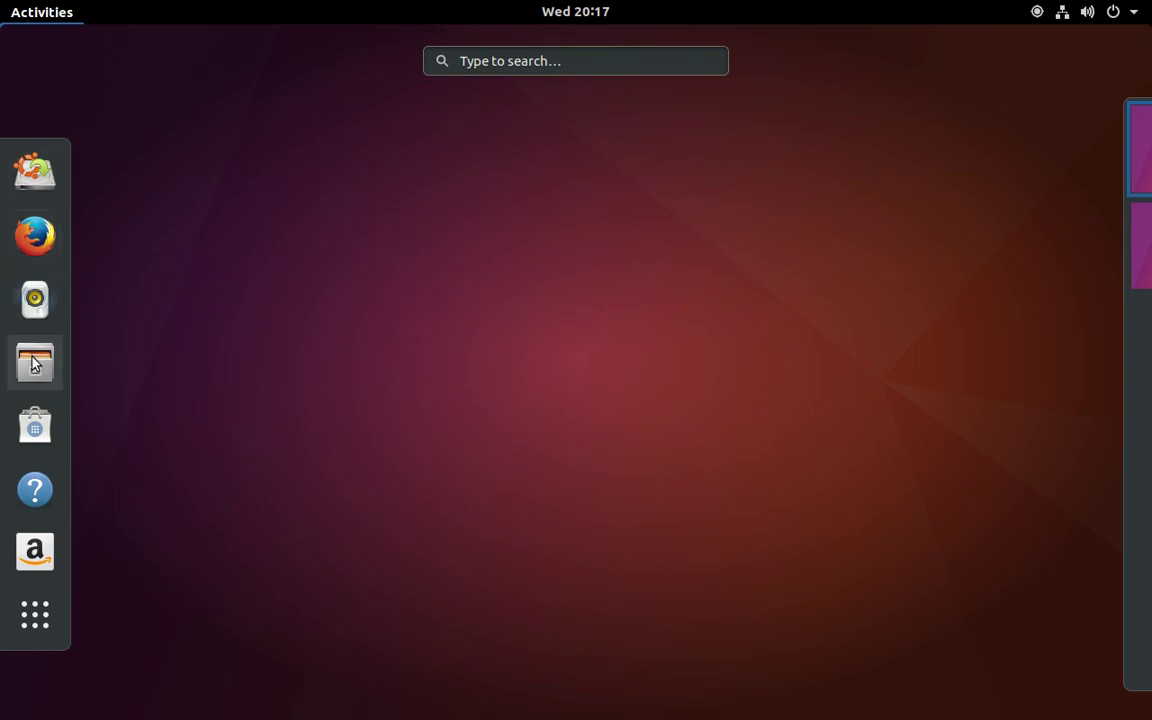
{"action": "left_click", "coordinate": [361, 303]}
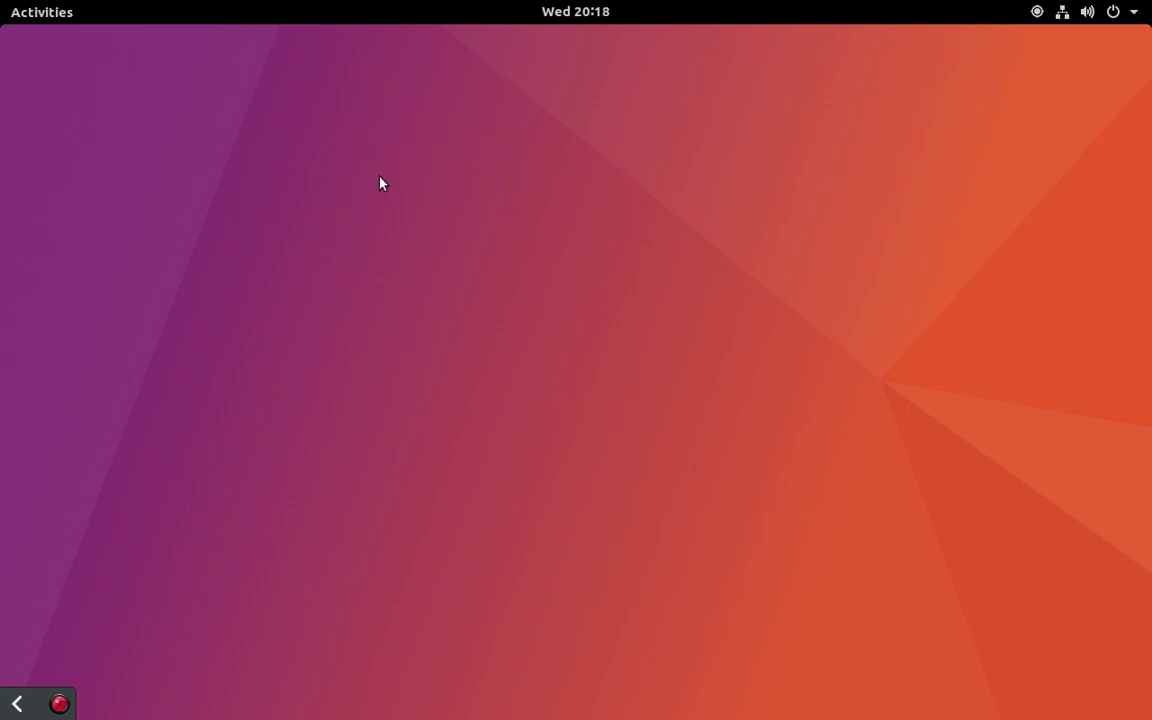
Step: Create a new folder named "Folder" on the desktop
{"action": "right_click", "coordinate": [248, 165]}
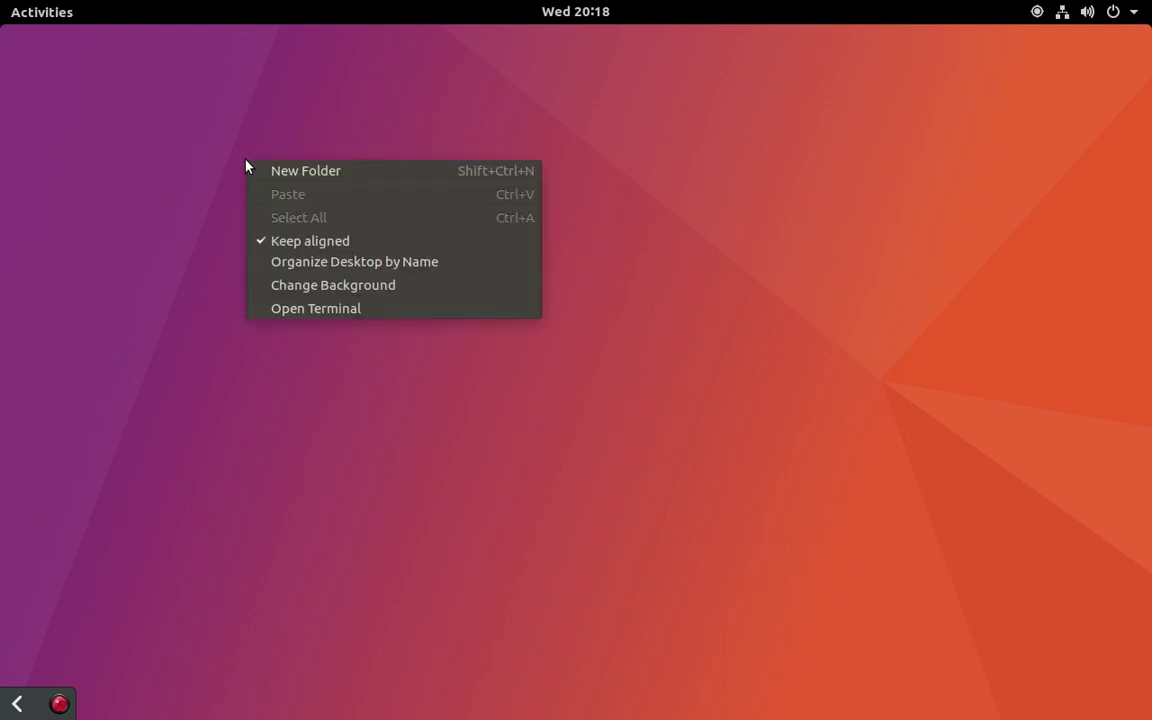
{"action": "left_click", "coordinate": [376, 178]}
{"action": "type", "text": "Folder"}
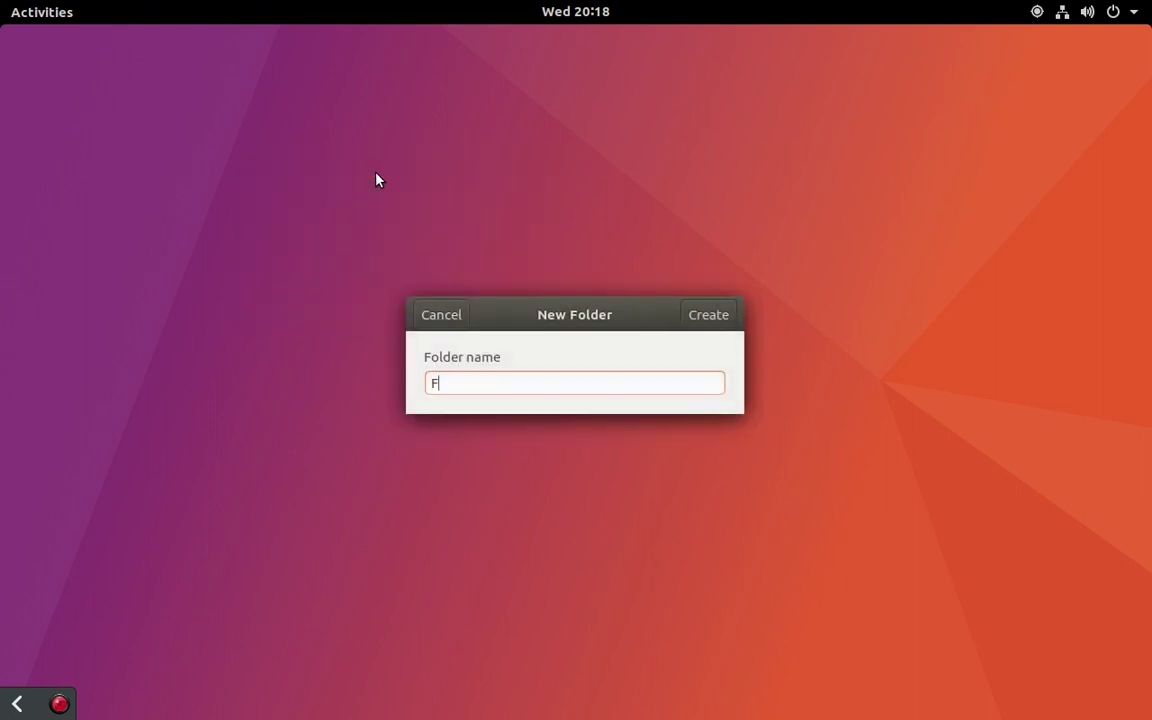
{"action": "key", "text": "Return"}
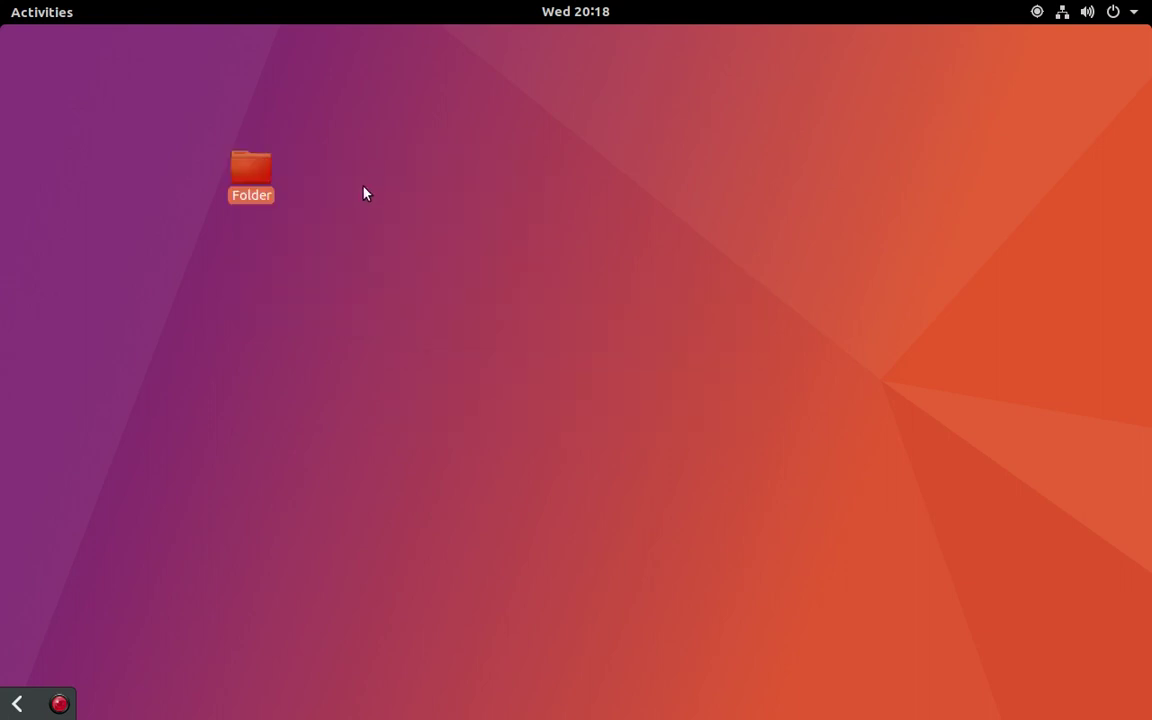
{"action": "left_click", "coordinate": [363, 190]}
Step: Move the desktop folder to the Trash and open the Trash location in the file manager
{"action": "right_click", "coordinate": [255, 166]}
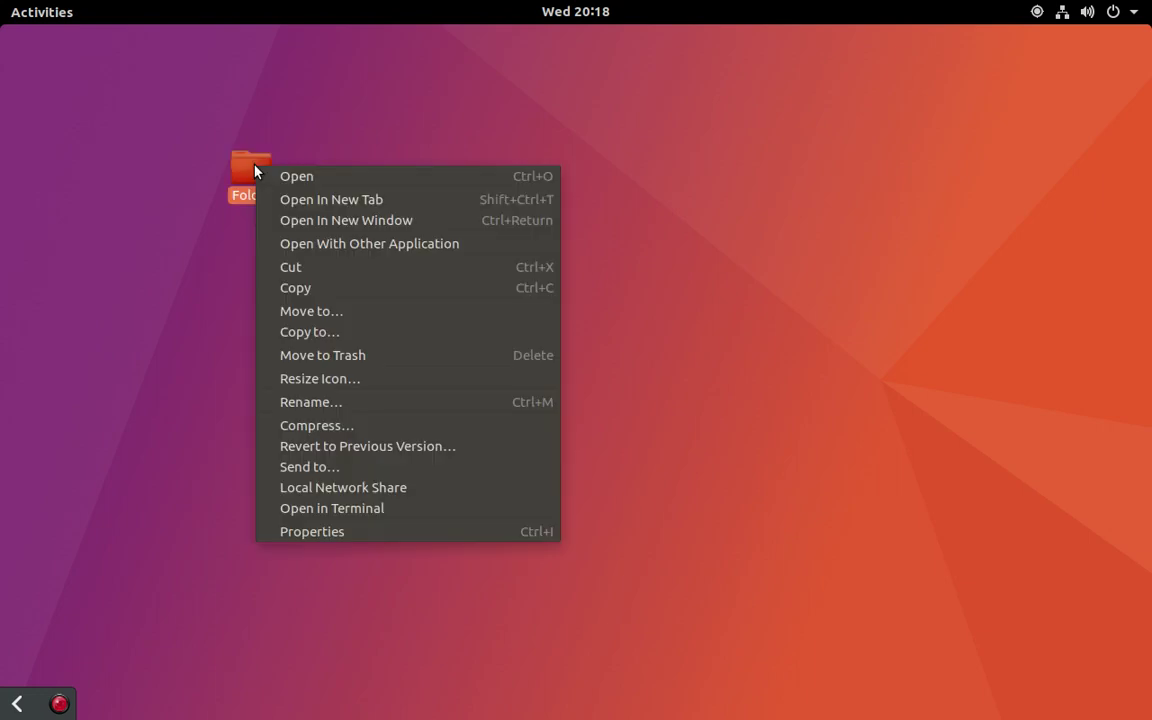
{"action": "left_click", "coordinate": [380, 358]}
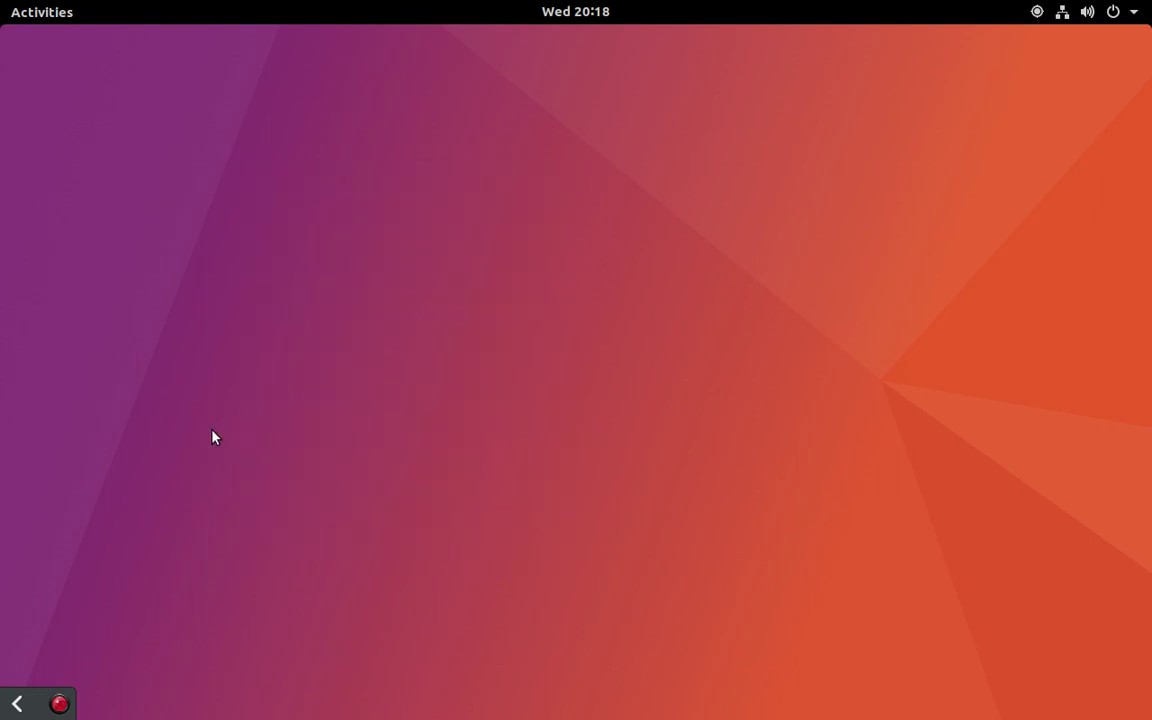
{"action": "left_click", "coordinate": [54, 14]}
{"action": "type", "text": "trash"}
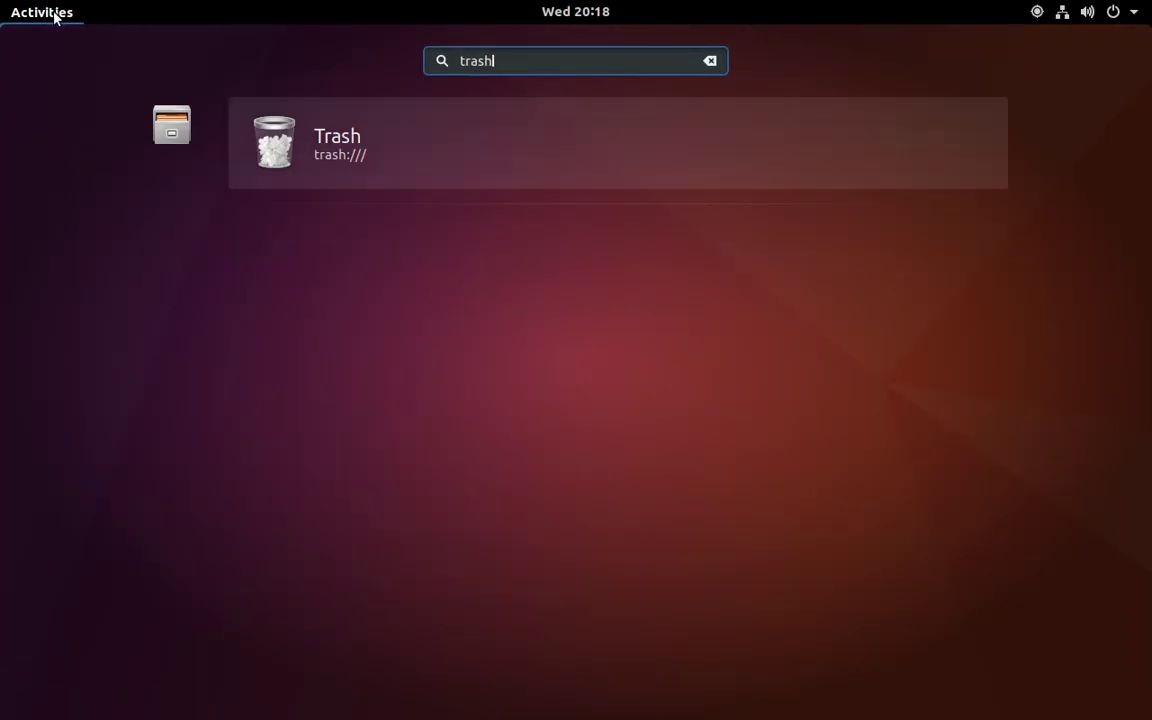
{"action": "key", "text": "Return"}
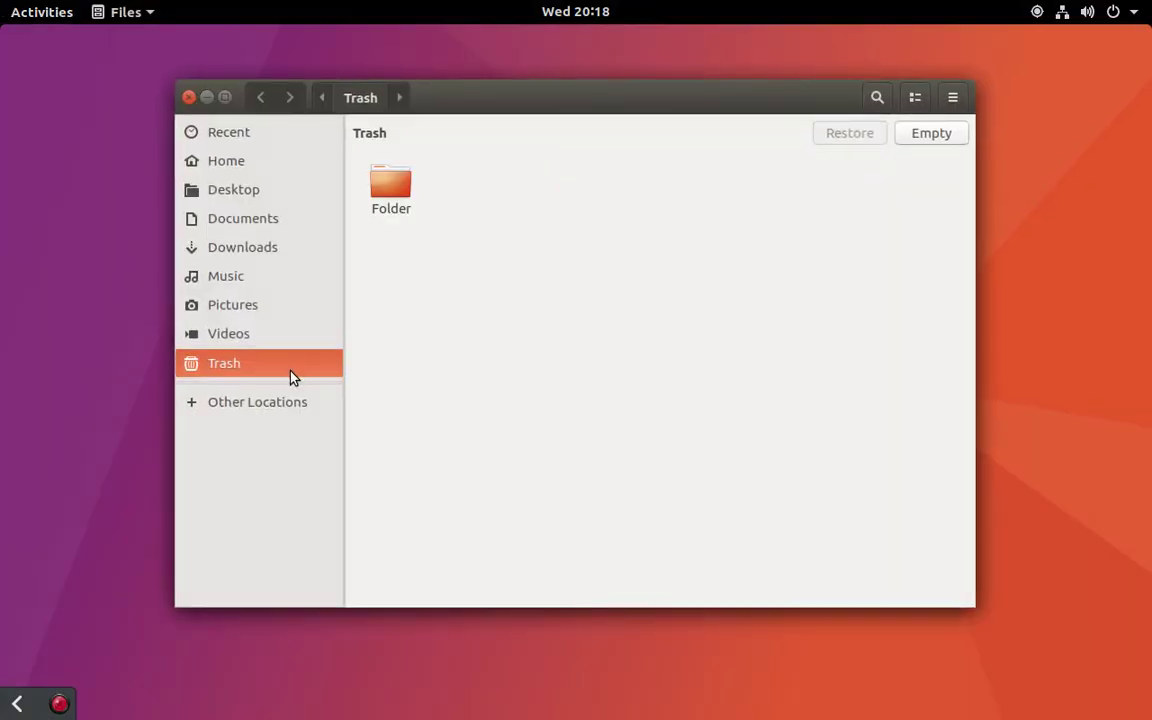
Step: Empty the Trash permanently and close its window
{"action": "right_click", "coordinate": [292, 376]}
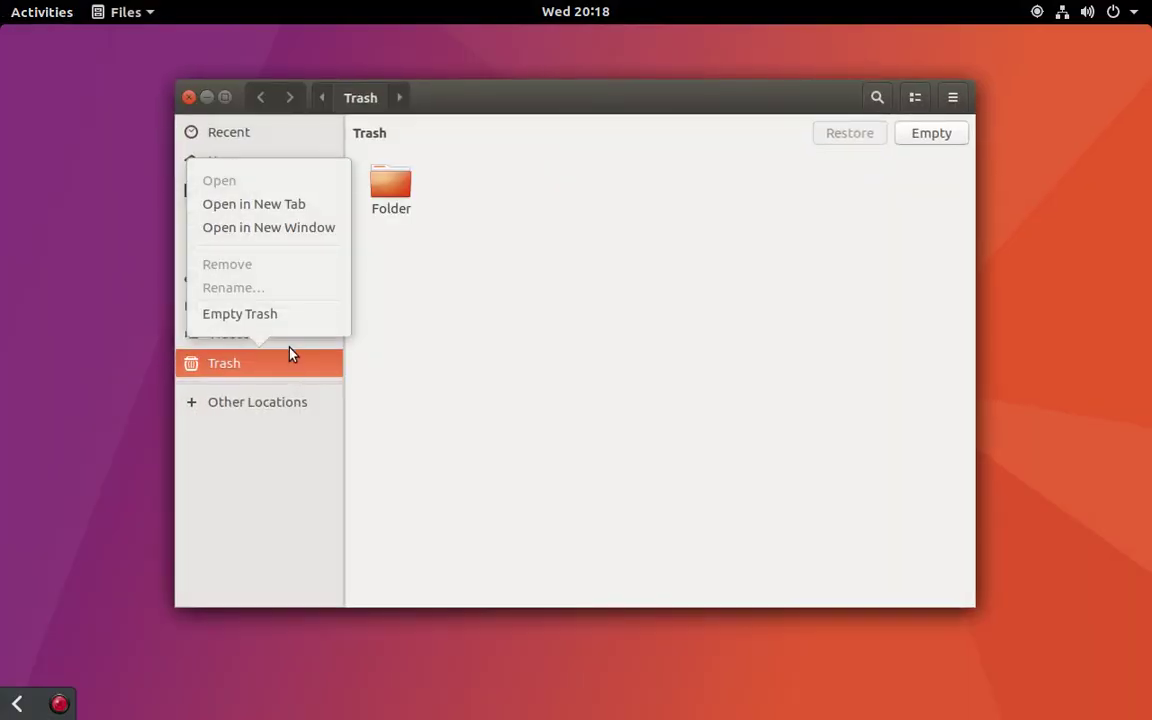
{"action": "left_click", "coordinate": [300, 318]}
{"action": "left_click", "coordinate": [632, 392]}
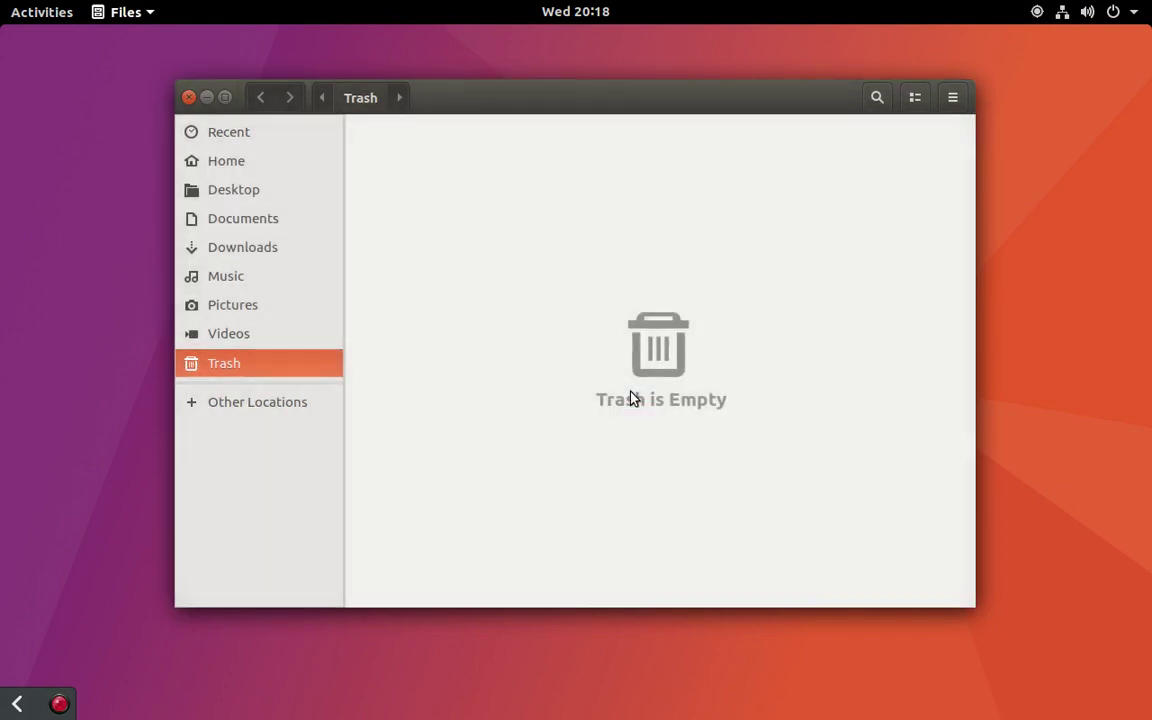
{"action": "left_click", "coordinate": [189, 97]}
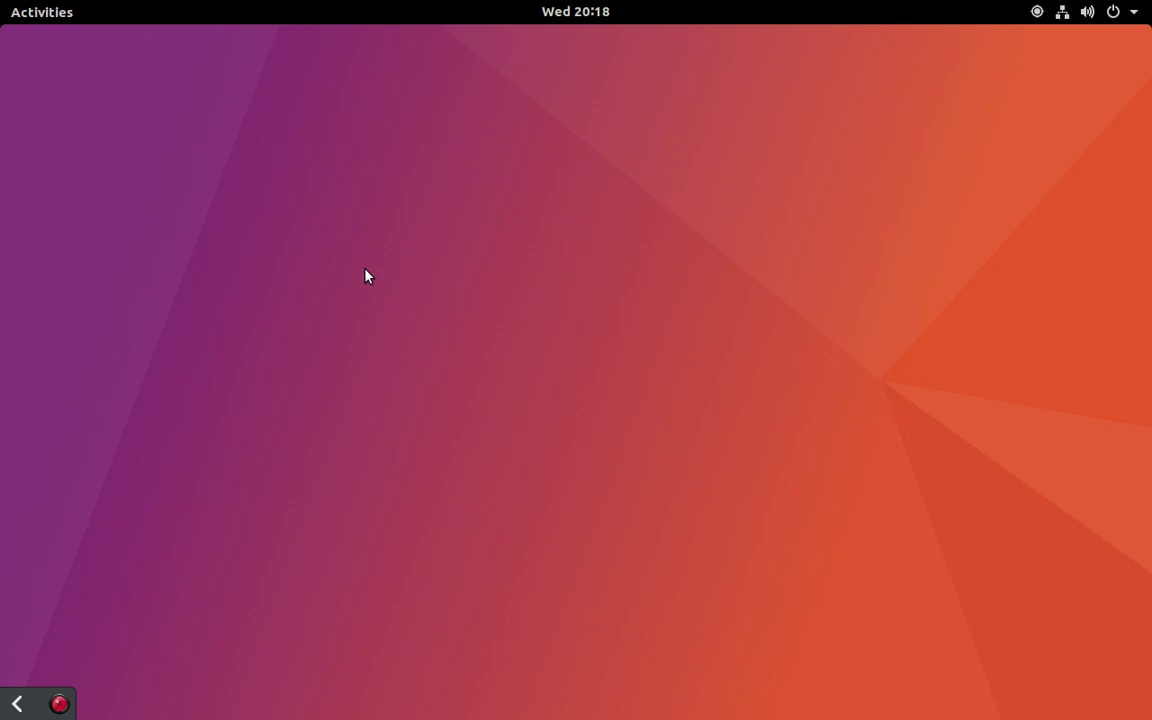
Step: Switch to Tweak Tool and enable the Home and Trash icons on the desktop
{"action": "key", "text": "super"}
{"action": "type", "text": "tweak"}
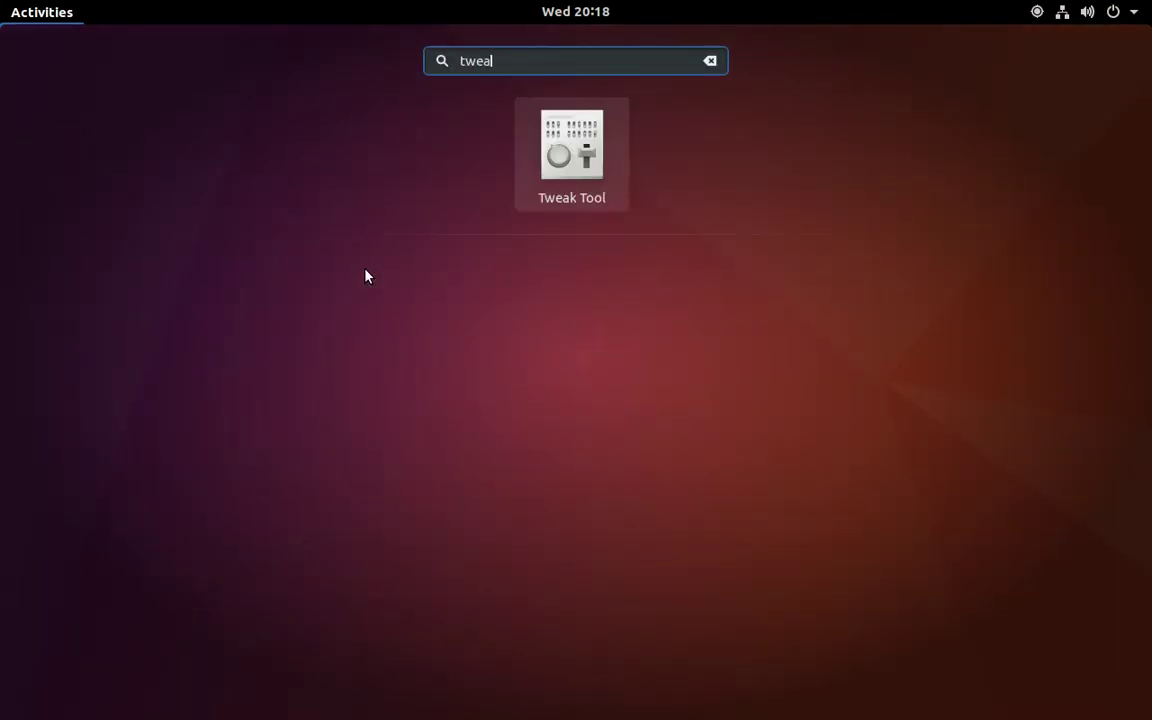
{"action": "key", "text": "Return"}
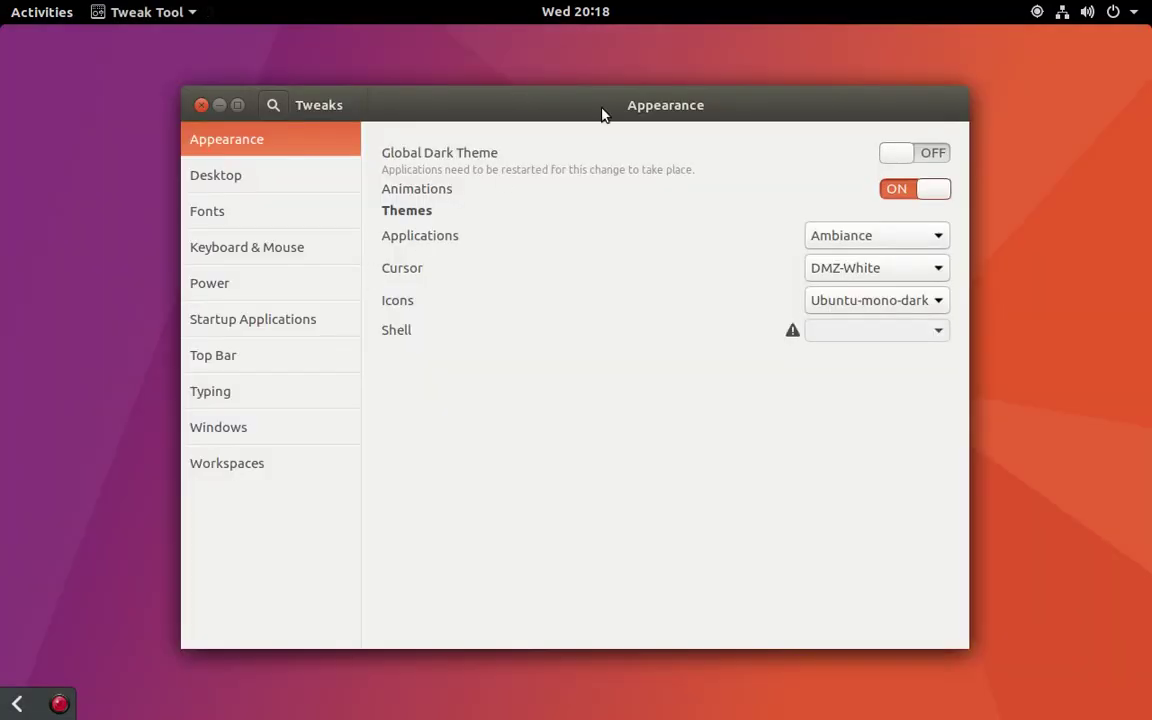
{"action": "left_click", "coordinate": [289, 184]}
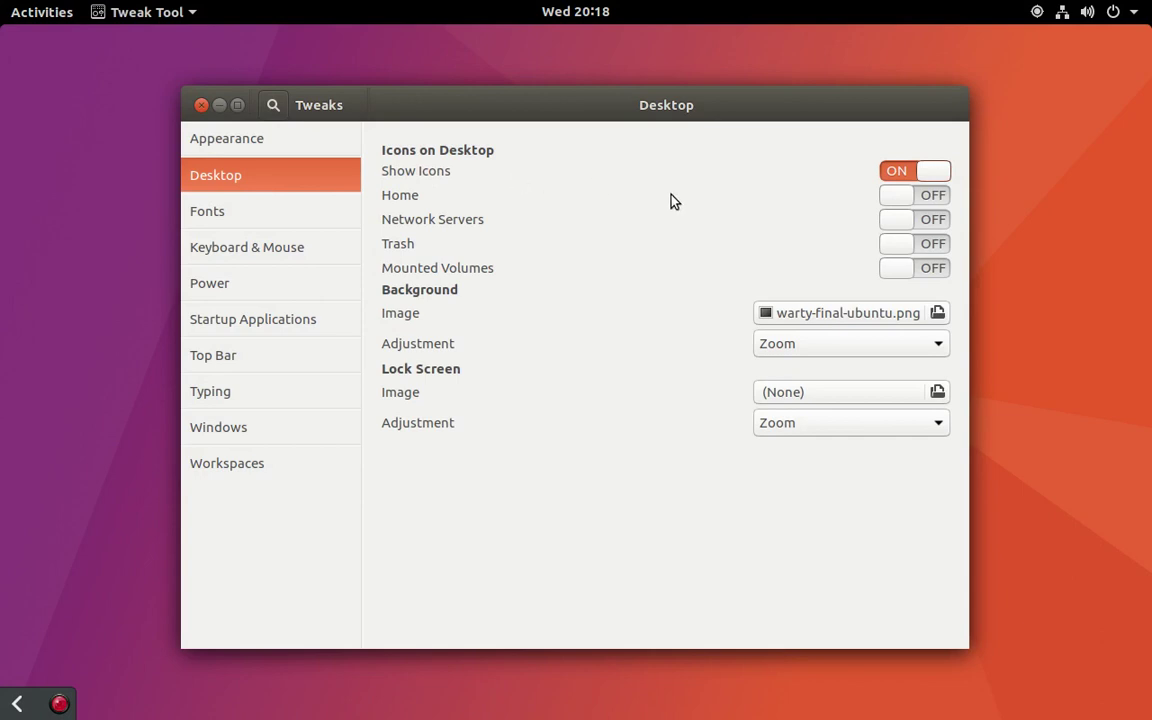
{"action": "left_click", "coordinate": [898, 196]}
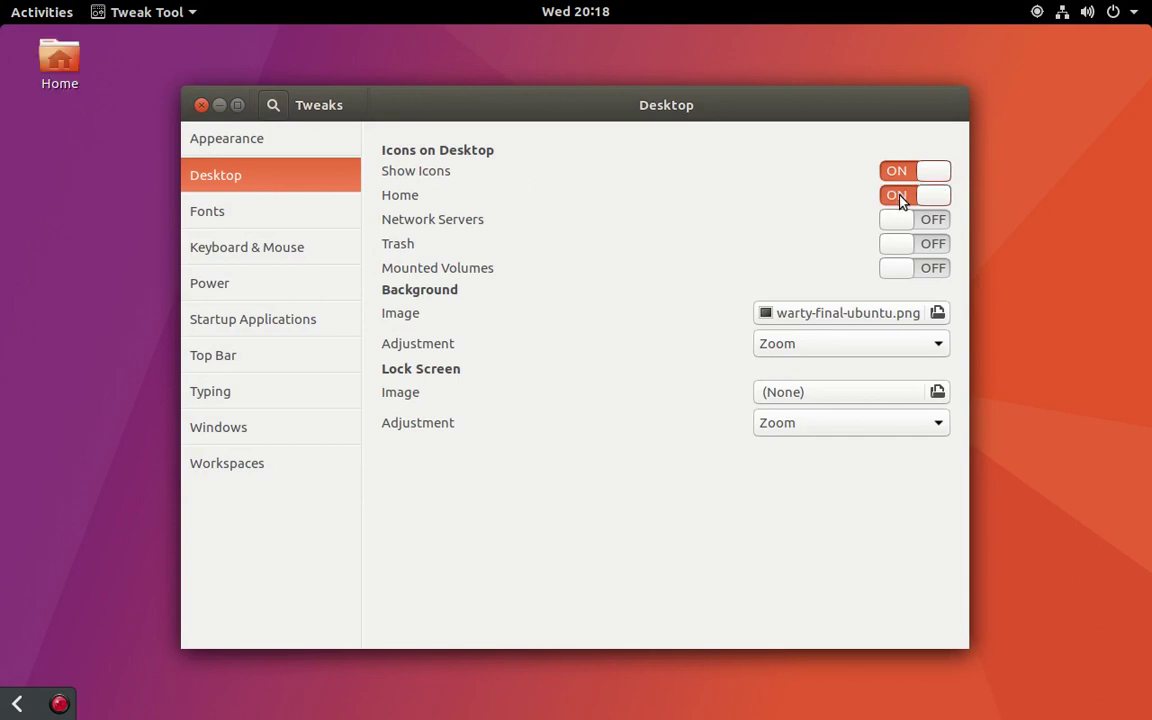
{"action": "left_click", "coordinate": [911, 240]}
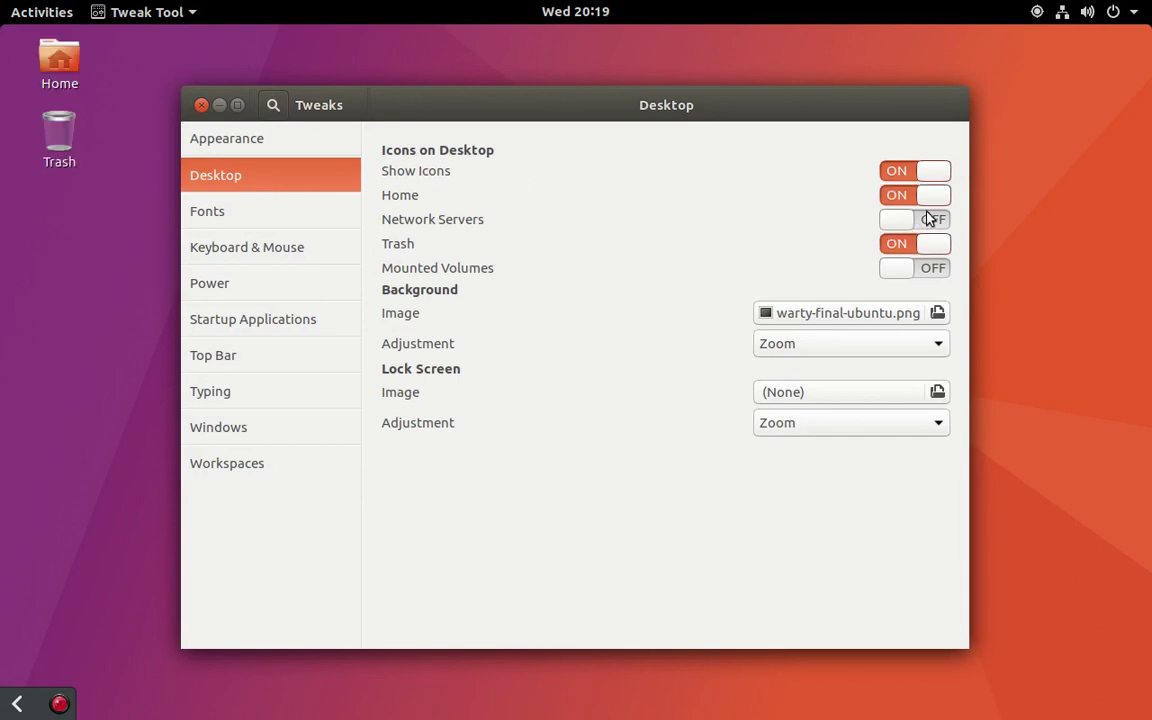
Step: Try showing Mounted Volumes on the desktop, switch that option back off, and close Tweak Tool
{"action": "left_click", "coordinate": [920, 268]}
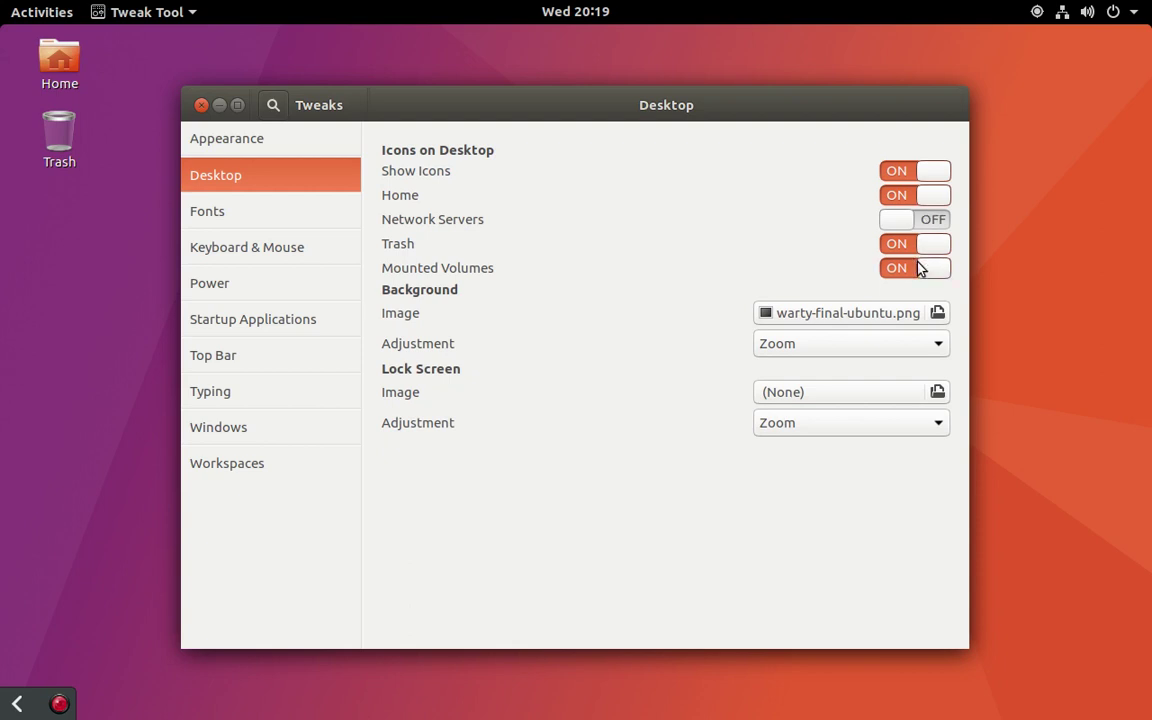
{"action": "left_click", "coordinate": [920, 268]}
{"action": "left_click", "coordinate": [201, 105]}
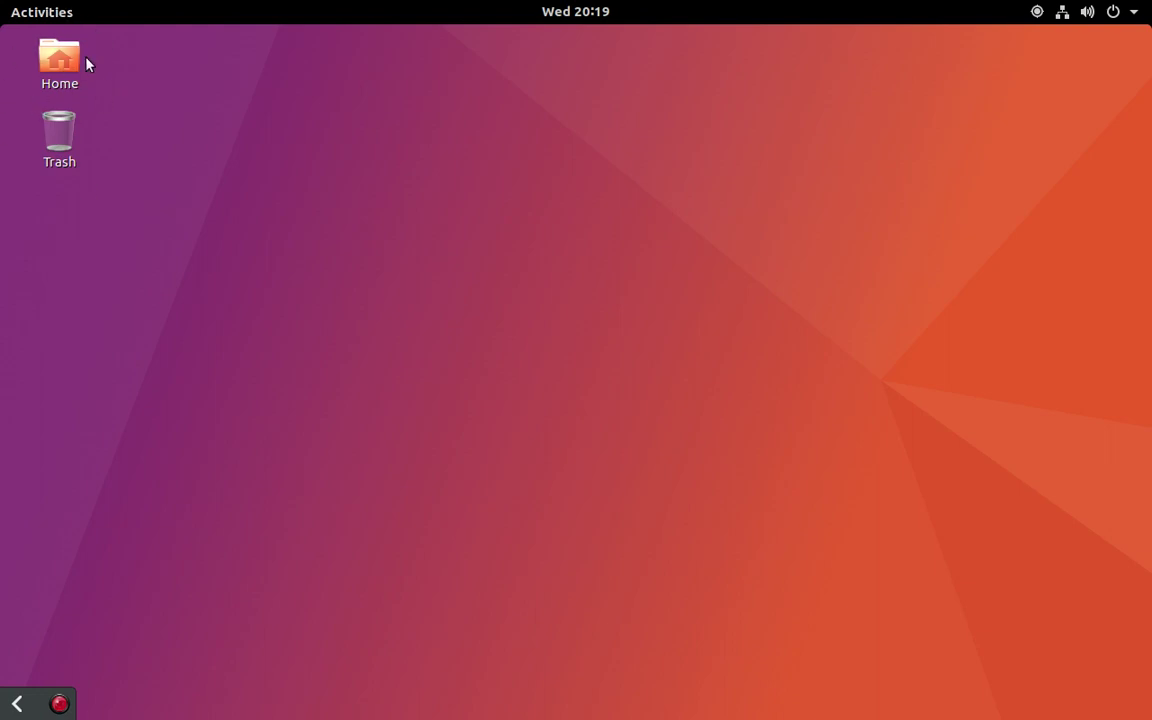
Step: Bring the Trash window of the file manager forward and view the About information for Files
{"action": "key", "text": "super"}
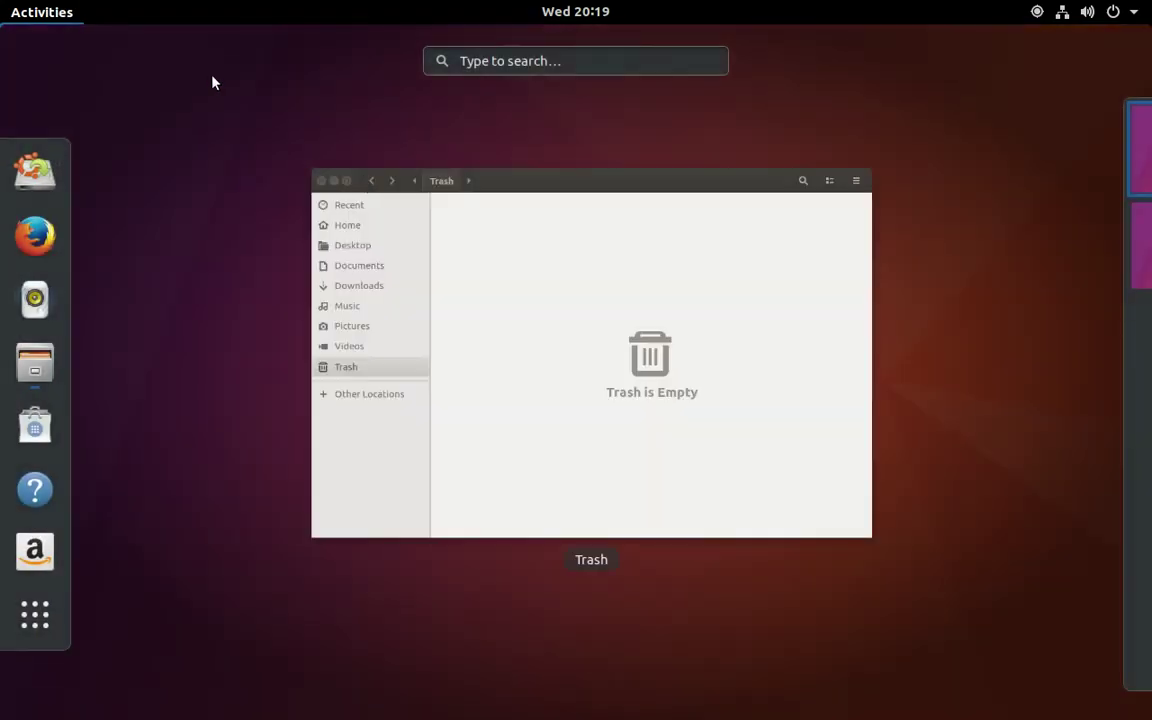
{"action": "left_click", "coordinate": [470, 278]}
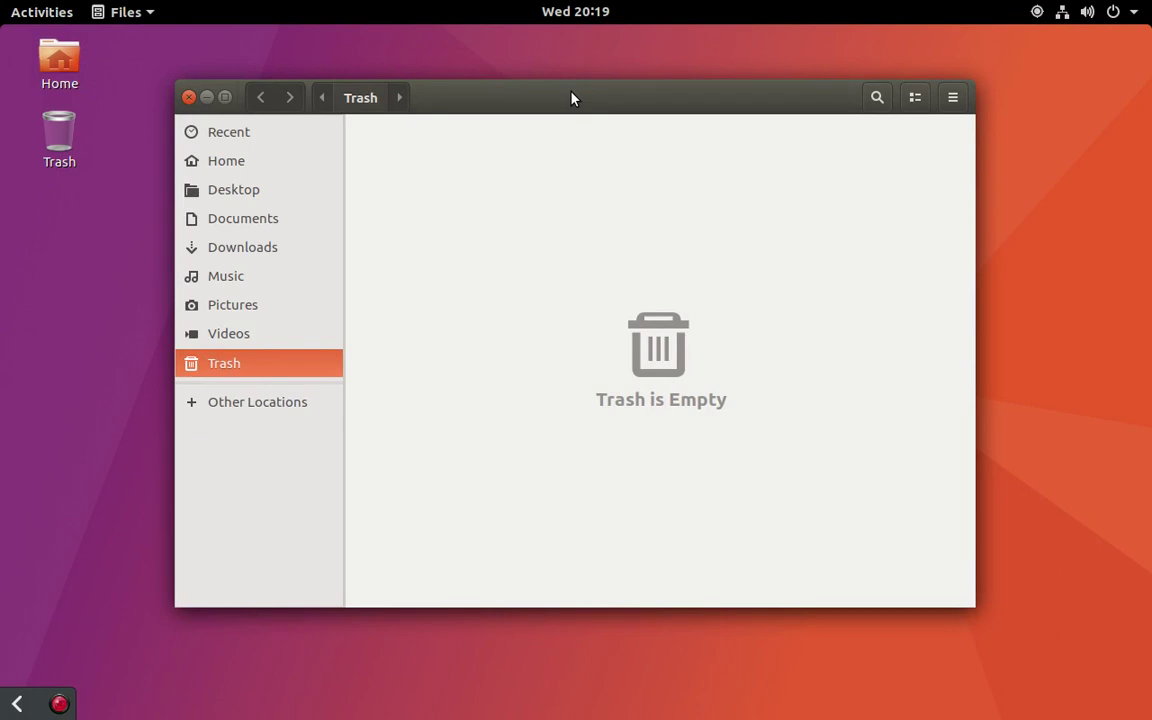
{"action": "left_click_drag", "start_coordinate": [560, 97], "coordinate": [584, 95]}
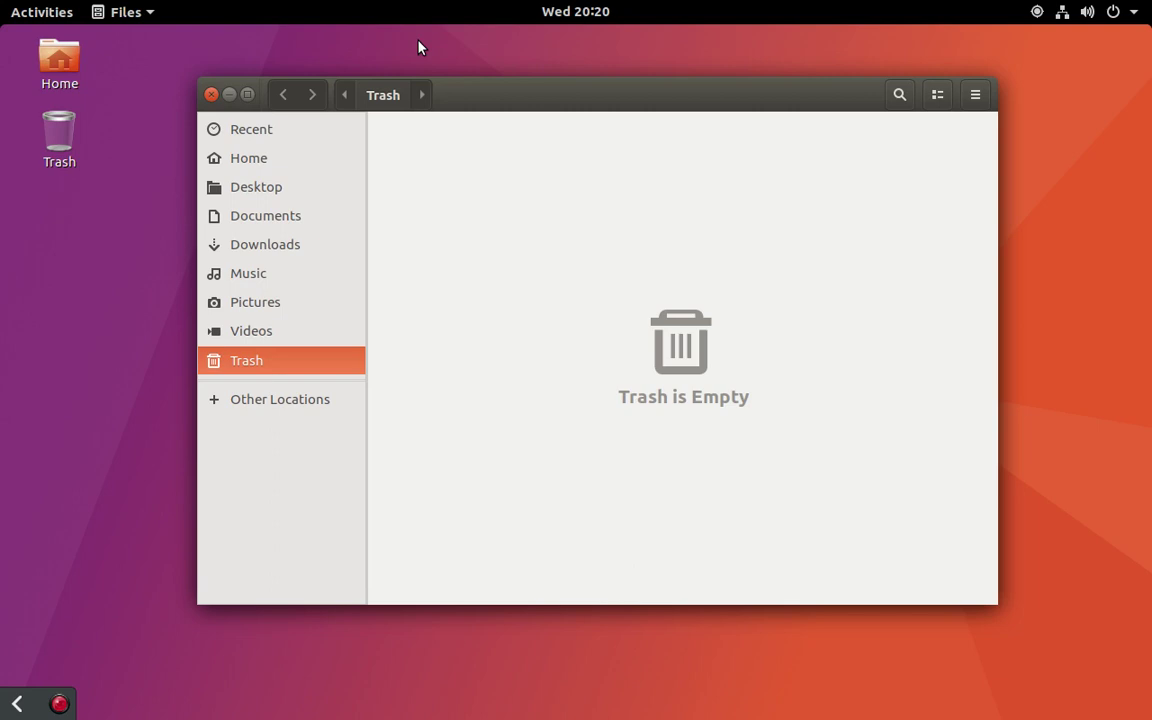
{"action": "left_click", "coordinate": [134, 8]}
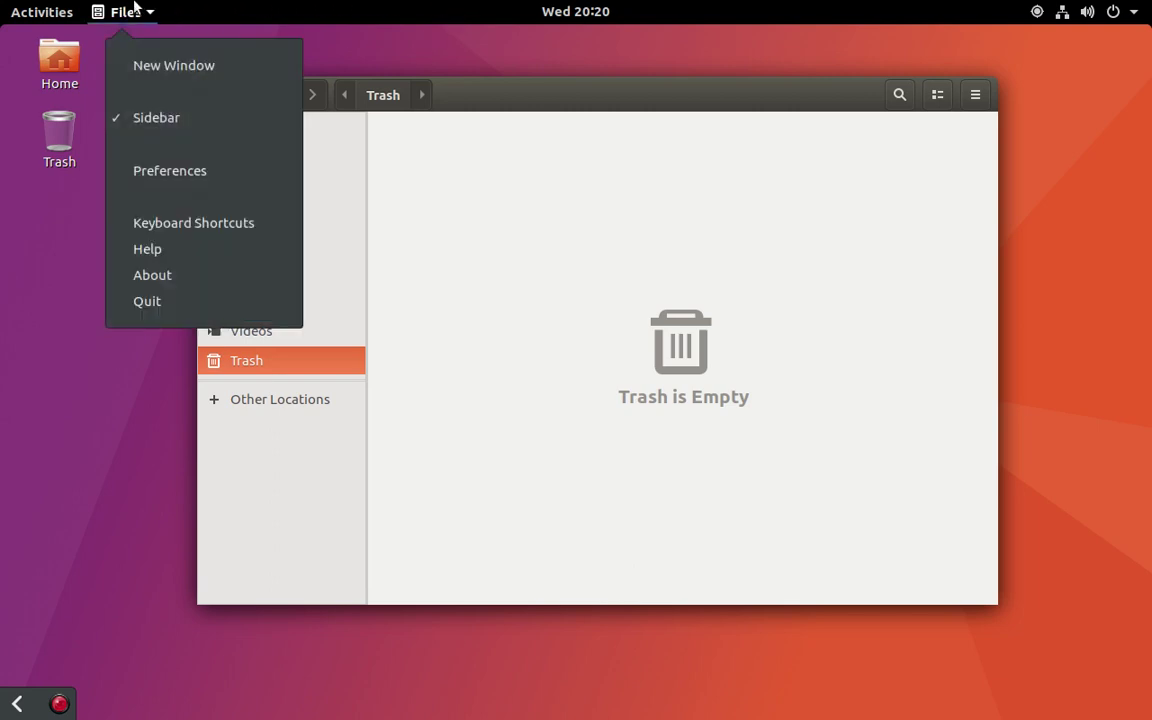
{"action": "left_click", "coordinate": [180, 274]}
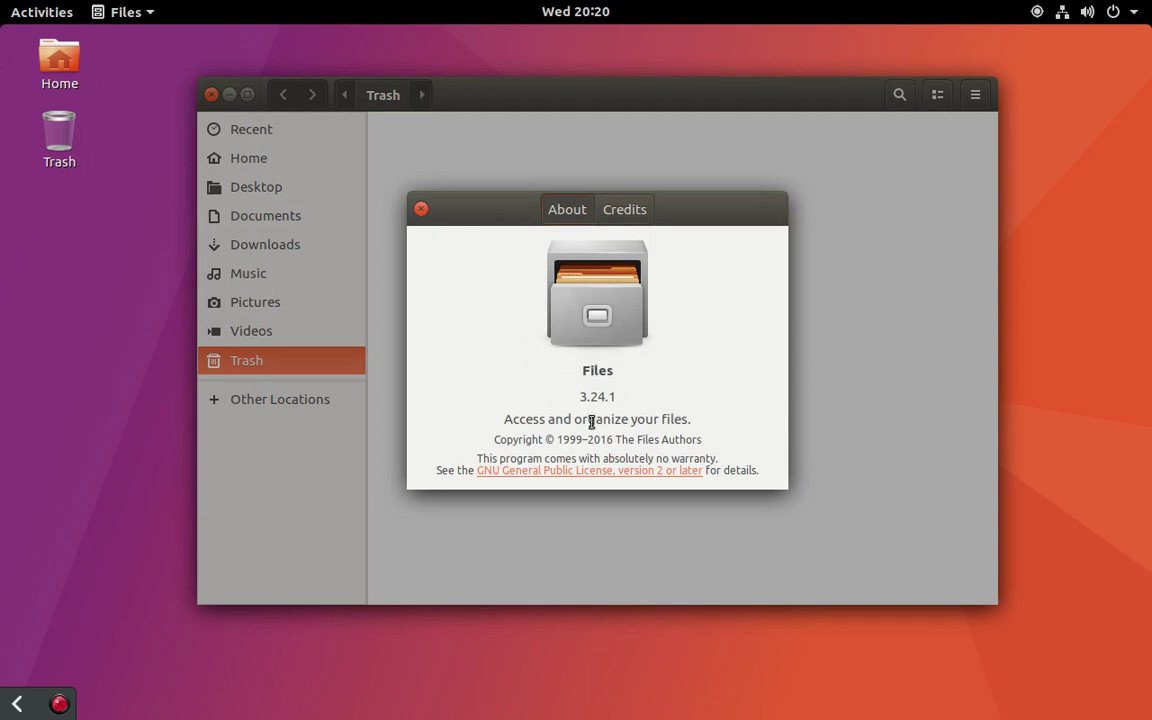
{"action": "left_click", "coordinate": [420, 209]}
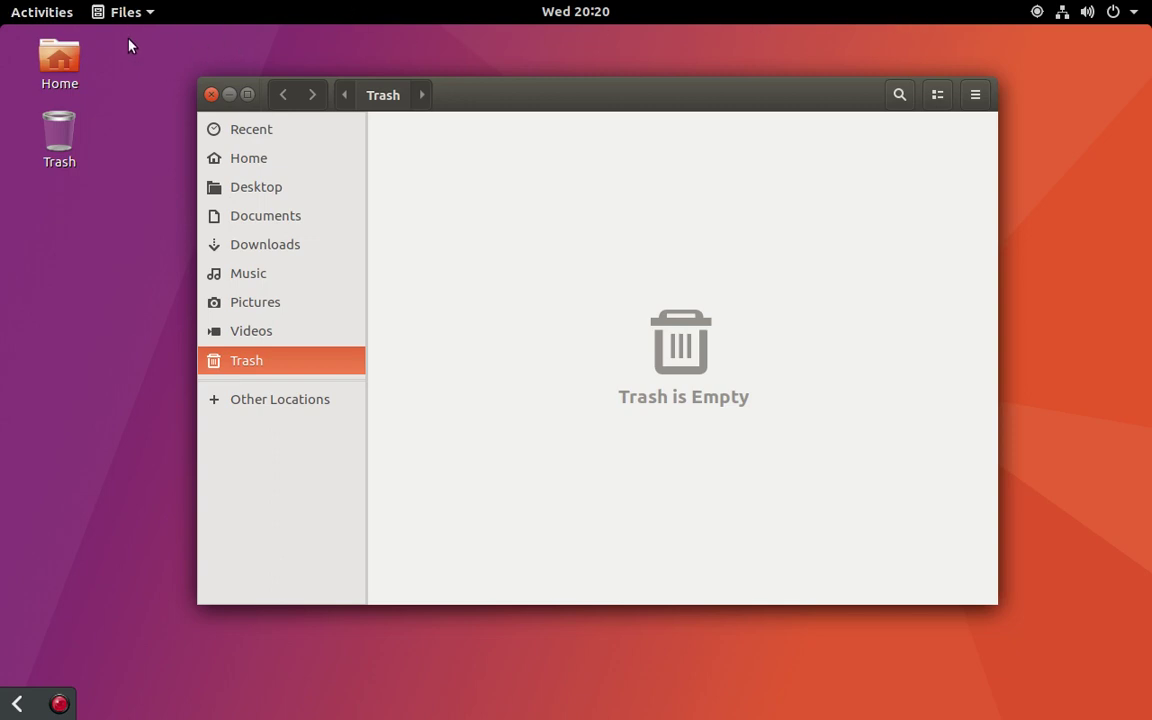
Step: Examine what the top bar offers: the Files application options, the system status controls, and the calendar with notifications
{"action": "left_click", "coordinate": [150, 14]}
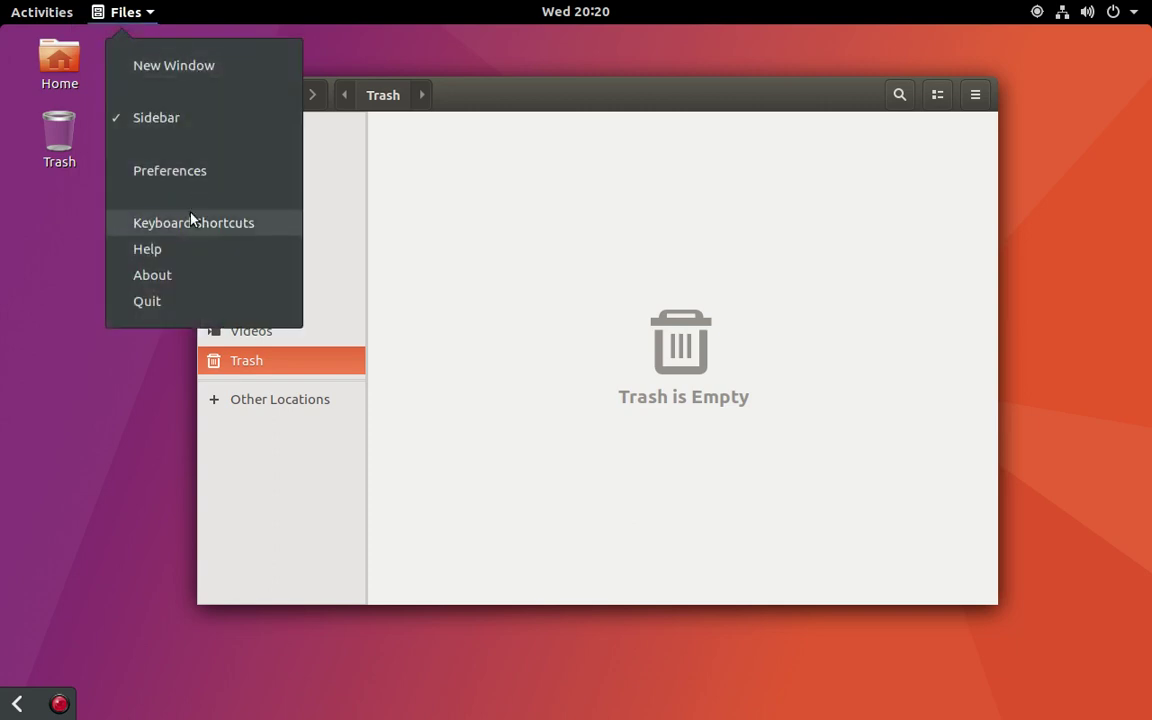
{"action": "left_click", "coordinate": [127, 14]}
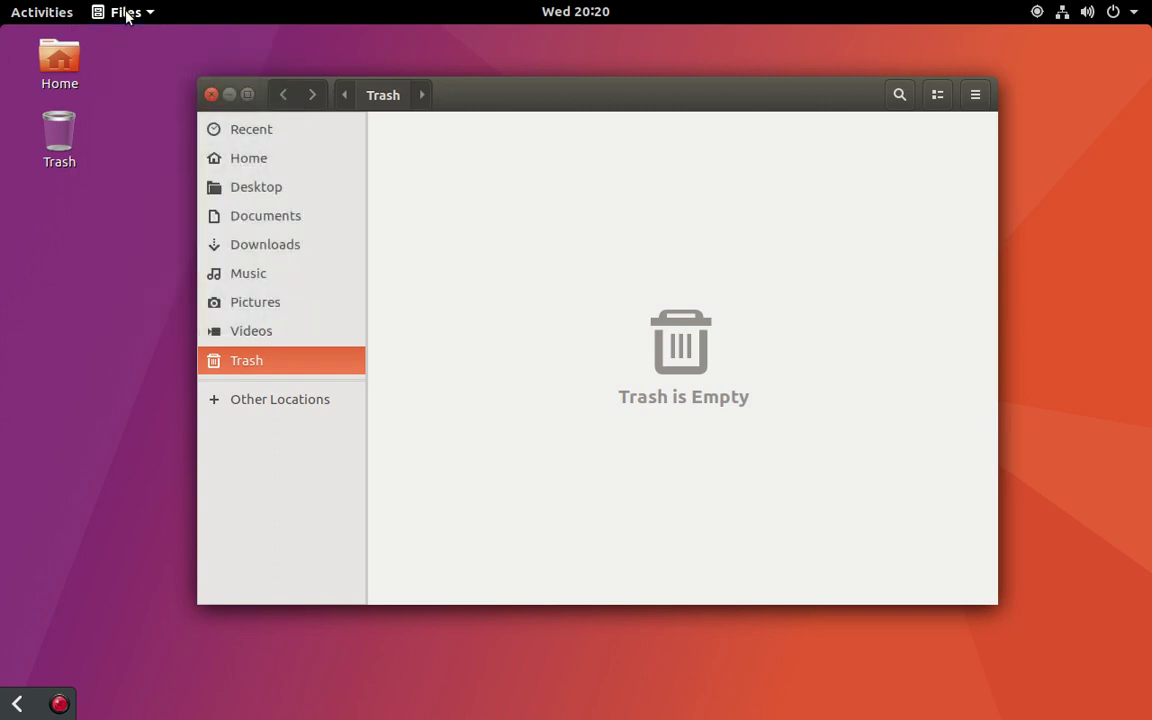
{"action": "left_click", "coordinate": [1080, 14]}
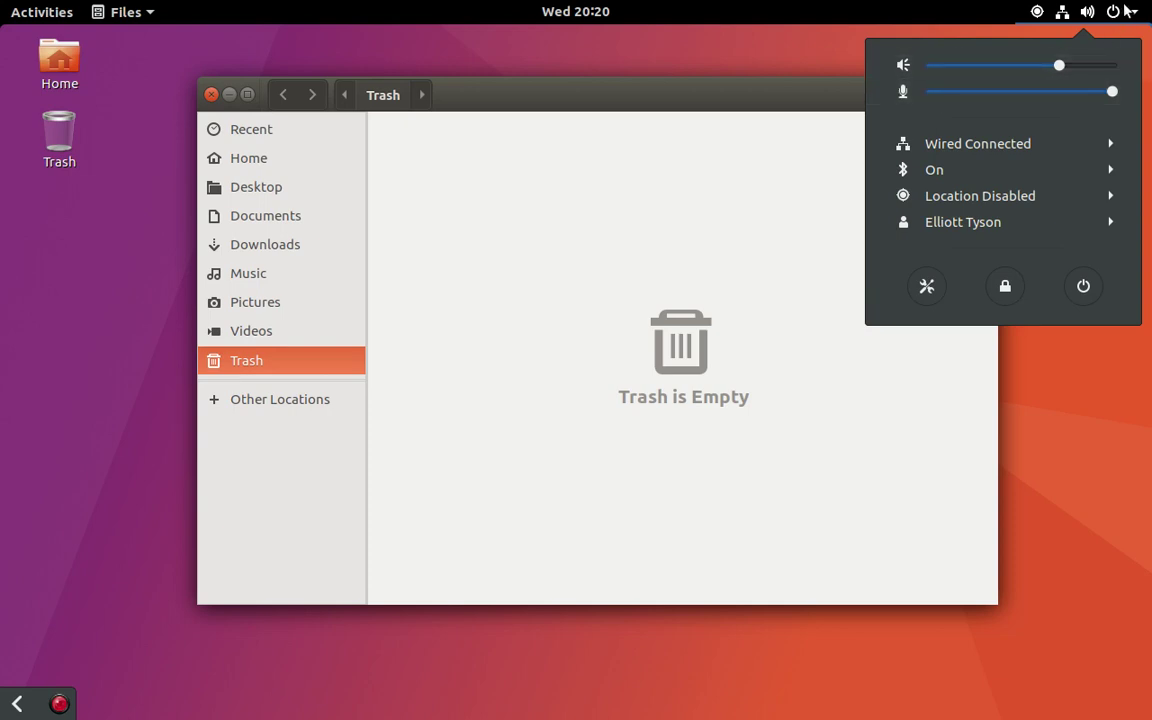
{"action": "key", "text": "Escape"}
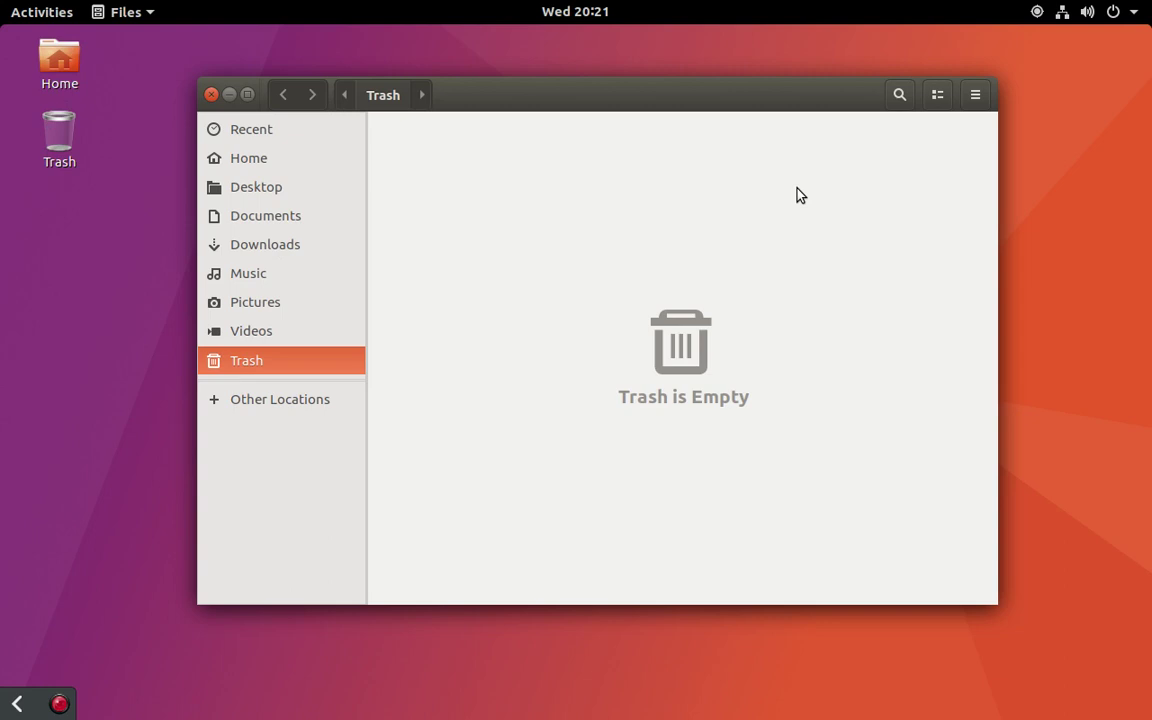
{"action": "left_click", "coordinate": [568, 10]}
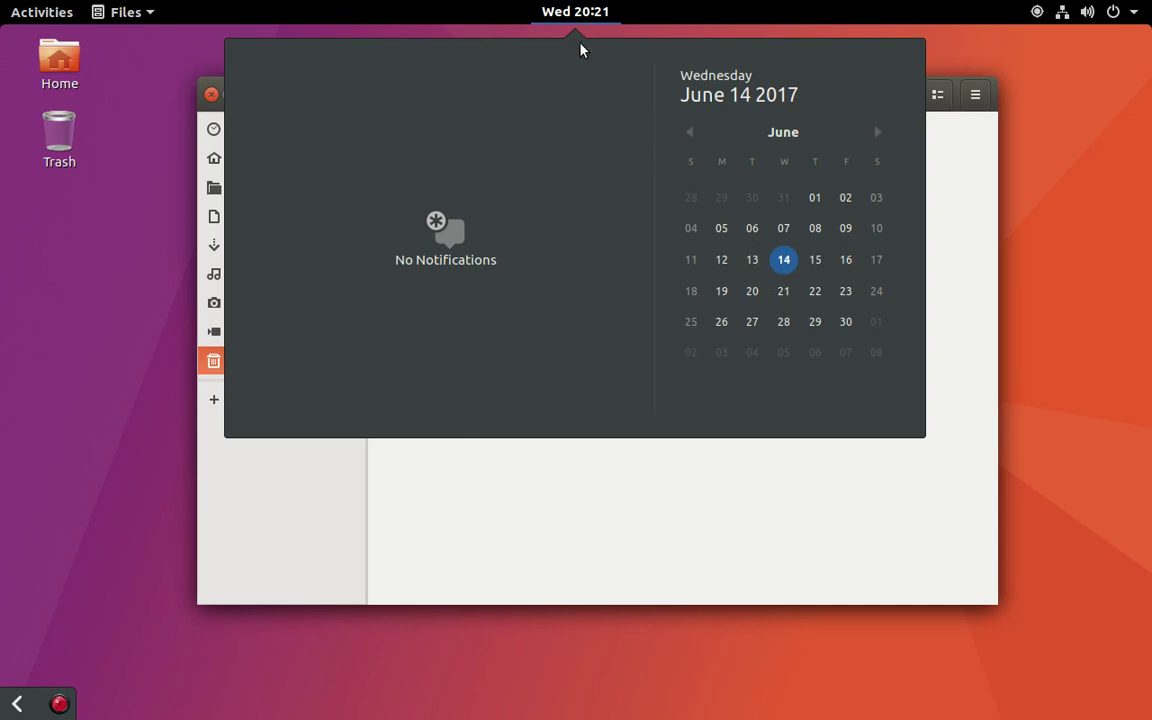
{"action": "left_click", "coordinate": [603, 17]}
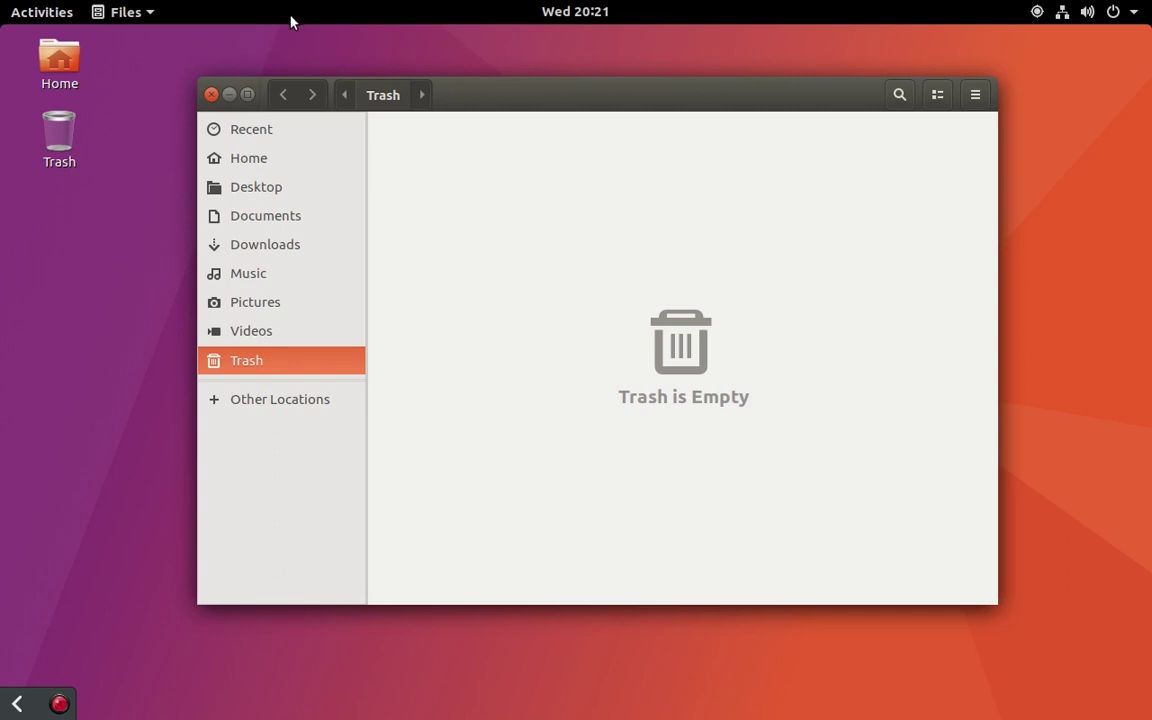
Step: Switch to Firefox and search the web for "united gnome shell theme"
{"action": "left_click", "coordinate": [22, 10]}
{"action": "left_click", "coordinate": [35, 232]}
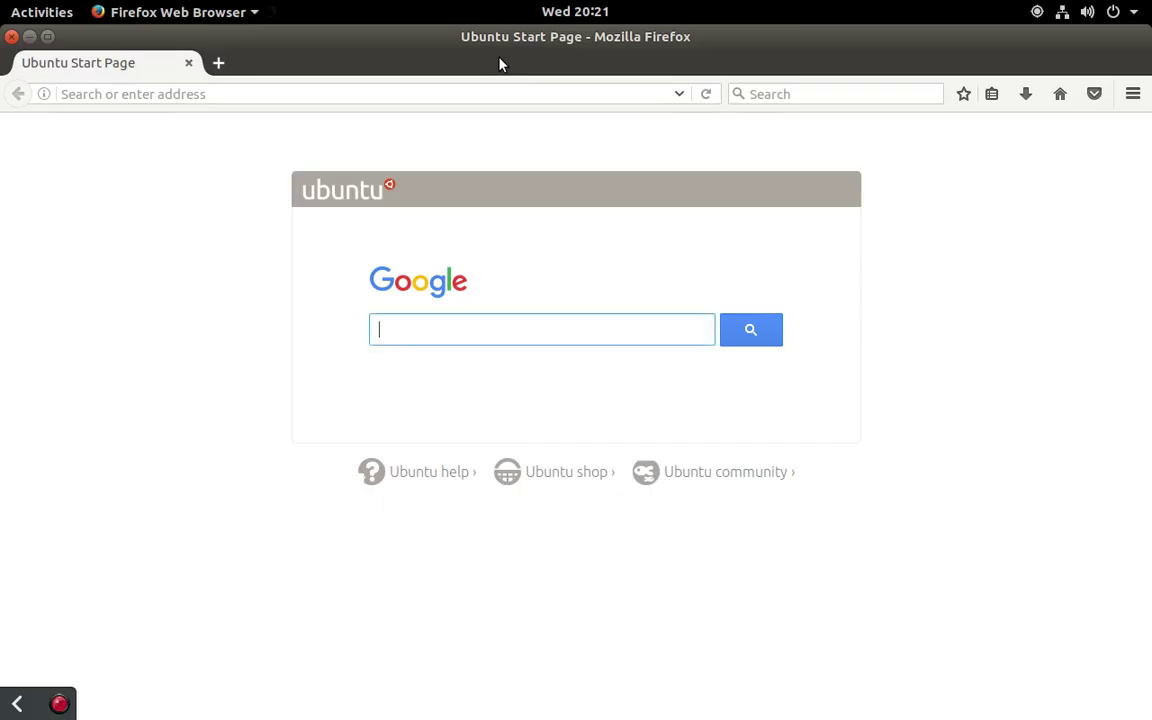
{"action": "left_click", "coordinate": [468, 92]}
{"action": "type", "text": "unite"}
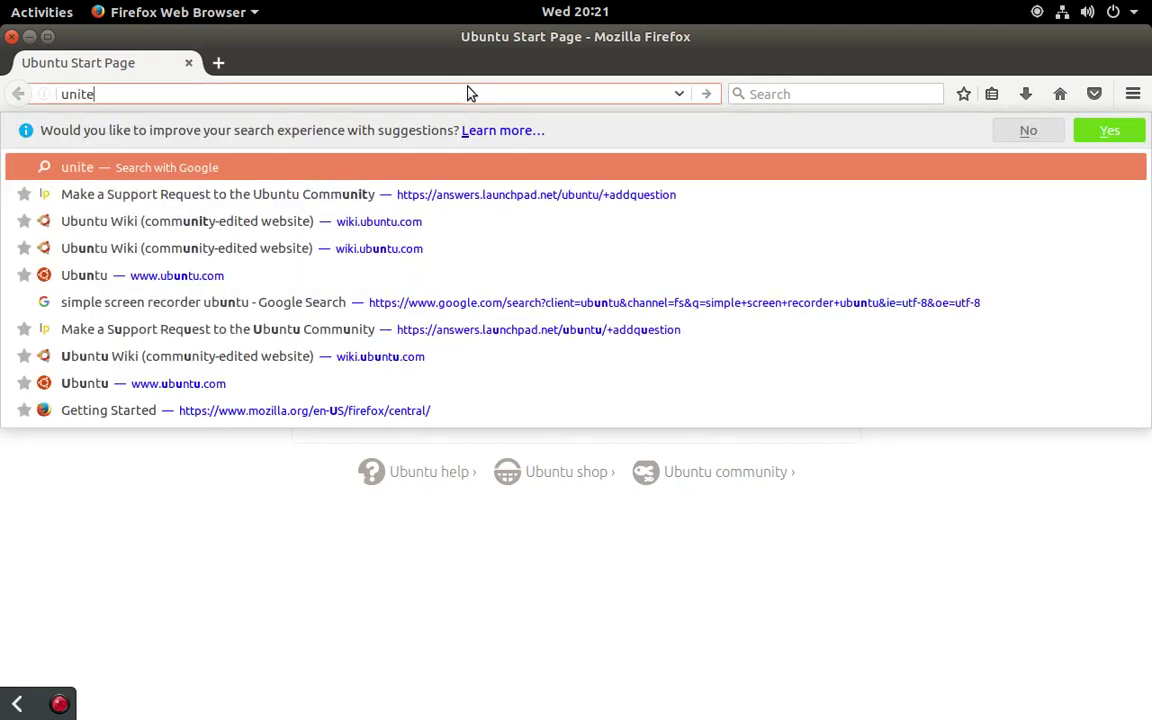
{"action": "type", "text": "d gnome shell theme"}
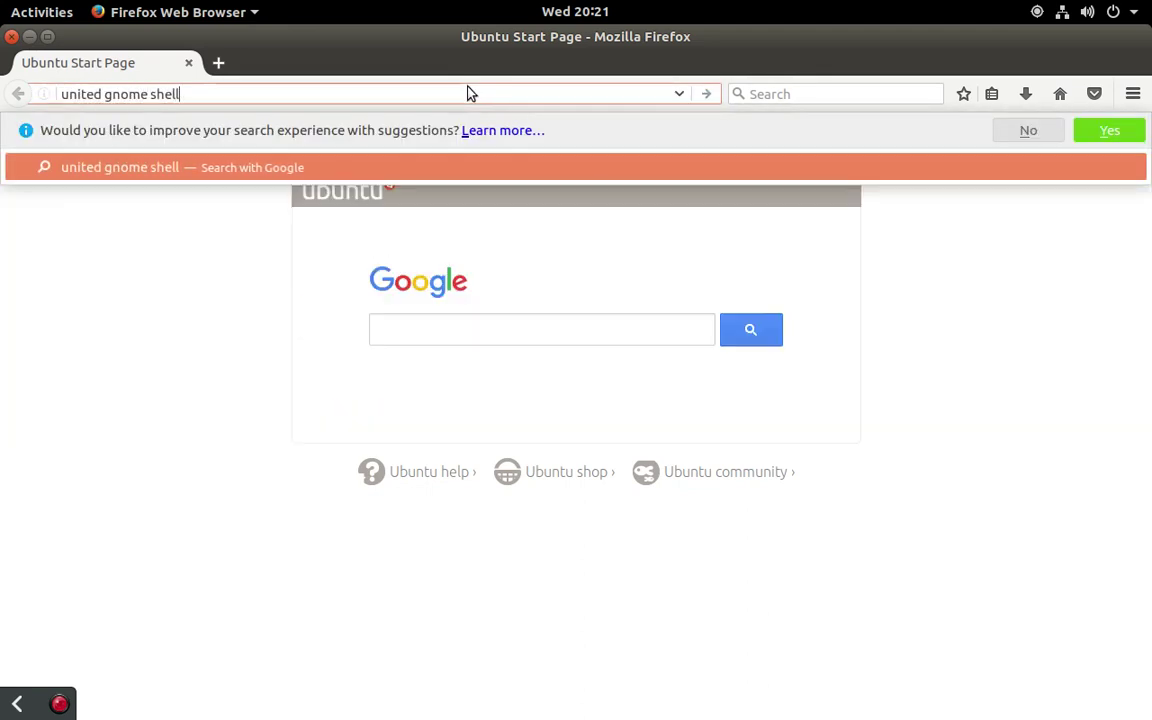
{"action": "key", "text": "Return"}
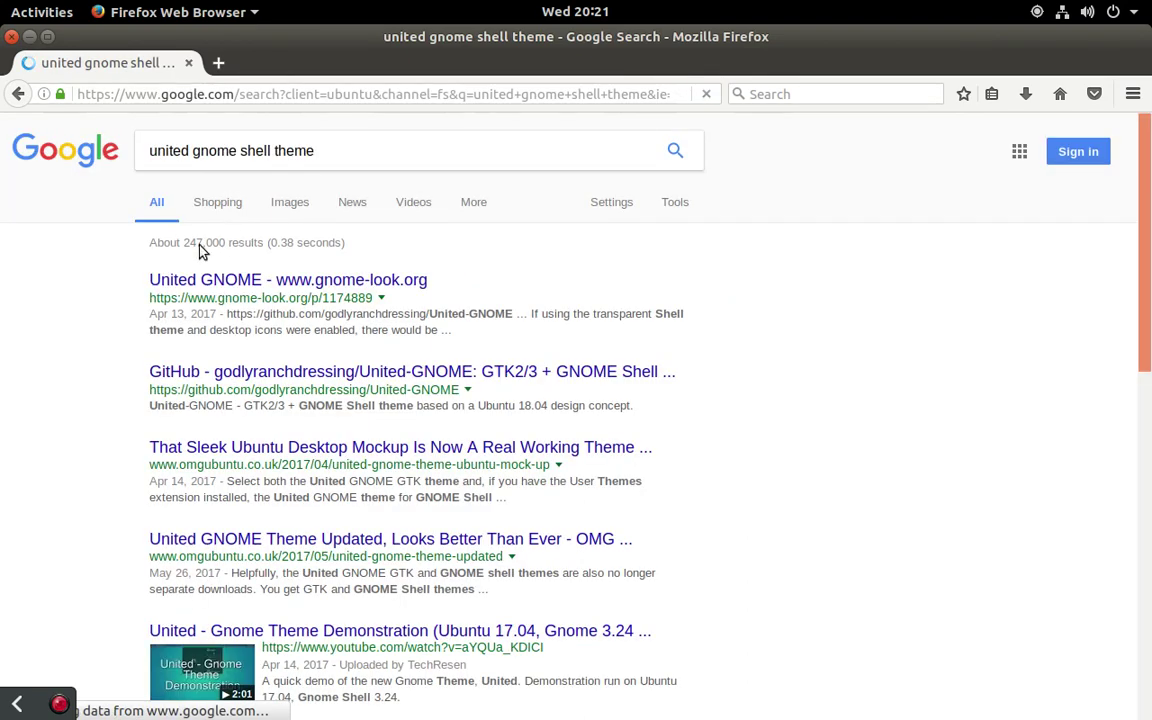
{"action": "left_click", "coordinate": [226, 280]}
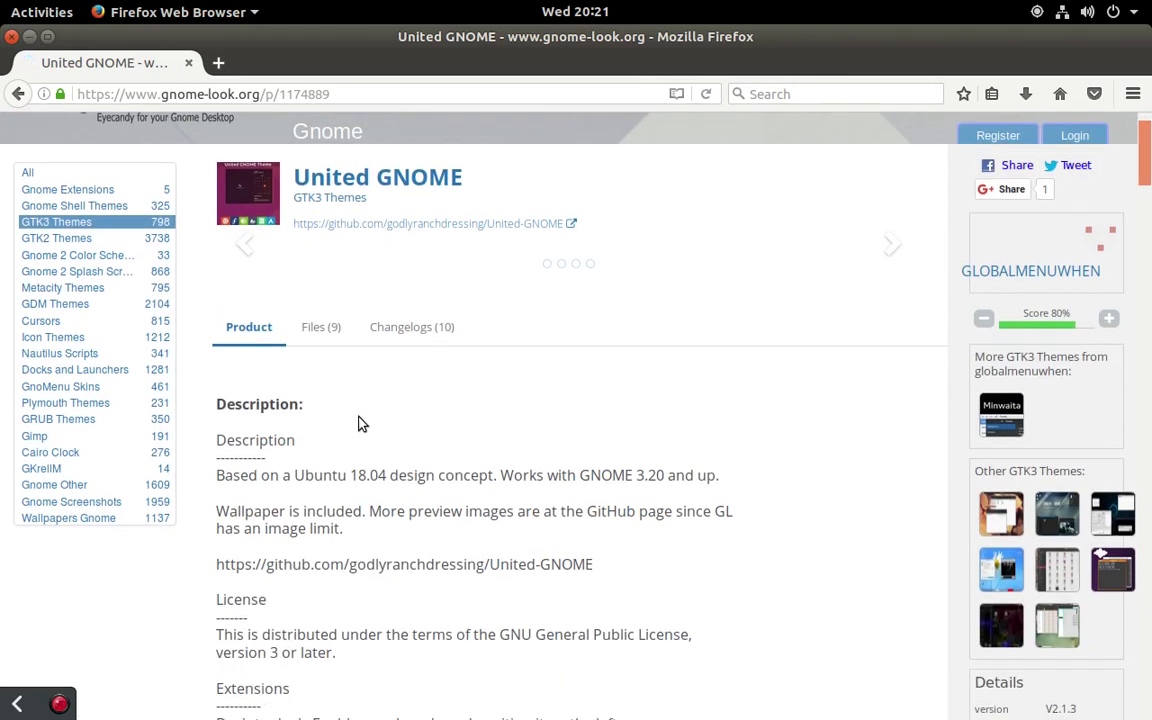
{"action": "scroll", "coordinate": [360, 420], "scroll_direction": "down", "scroll_amount": 2}
{"action": "scroll", "coordinate": [359, 417], "scroll_direction": "down", "scroll_amount": 1}
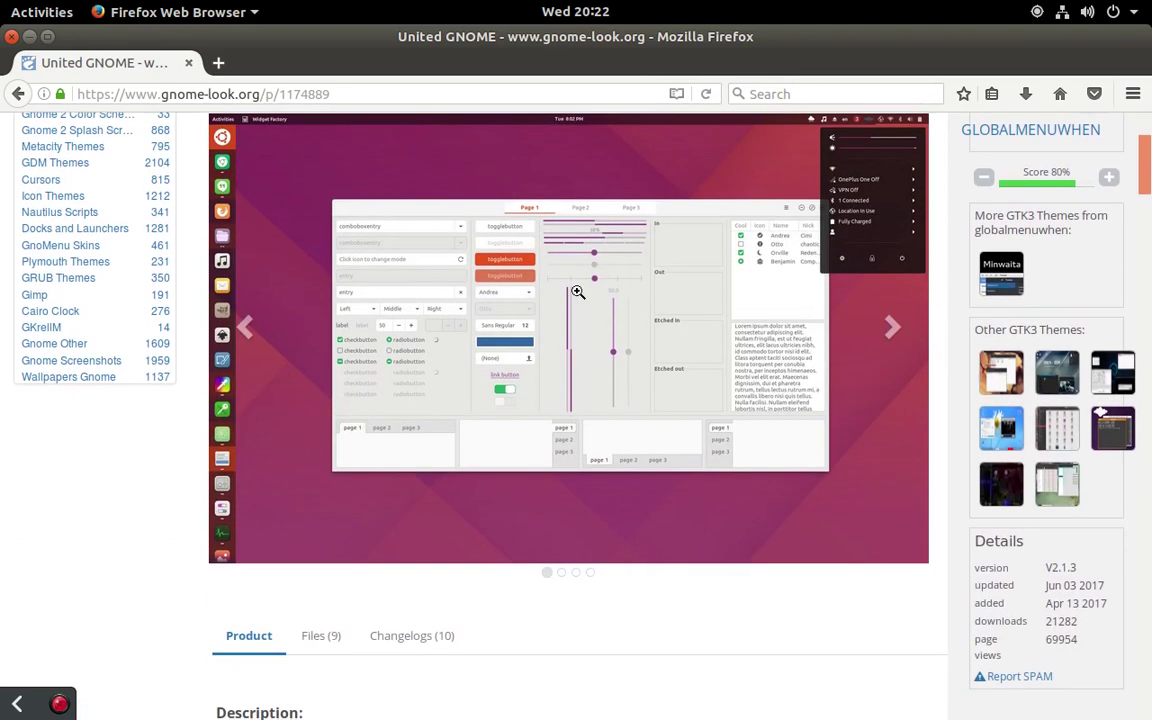
{"action": "scroll", "coordinate": [558, 291], "scroll_direction": "up", "scroll_amount": 1}
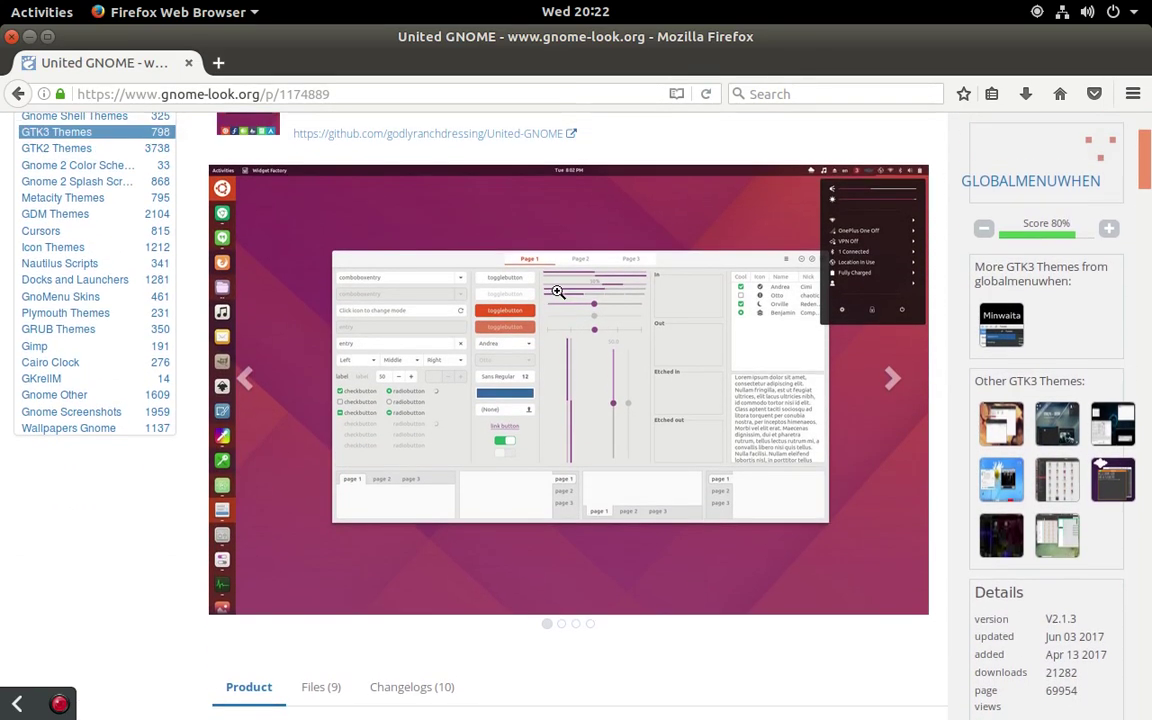
{"action": "left_click", "coordinate": [754, 287]}
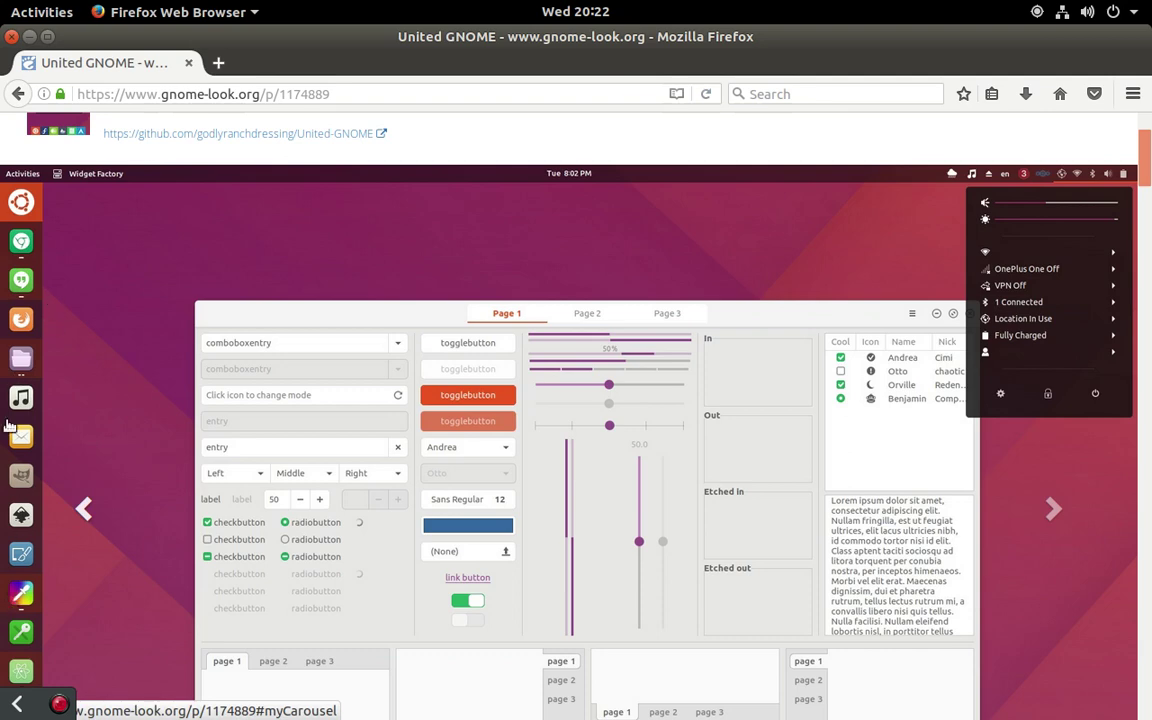
Step: Compare the enlarged theme preview with the desktop's own system status menu, and close that menu
{"action": "scroll", "coordinate": [13, 612], "scroll_direction": "down", "scroll_amount": 1}
{"action": "scroll", "coordinate": [15, 620], "scroll_direction": "up", "scroll_amount": 2}
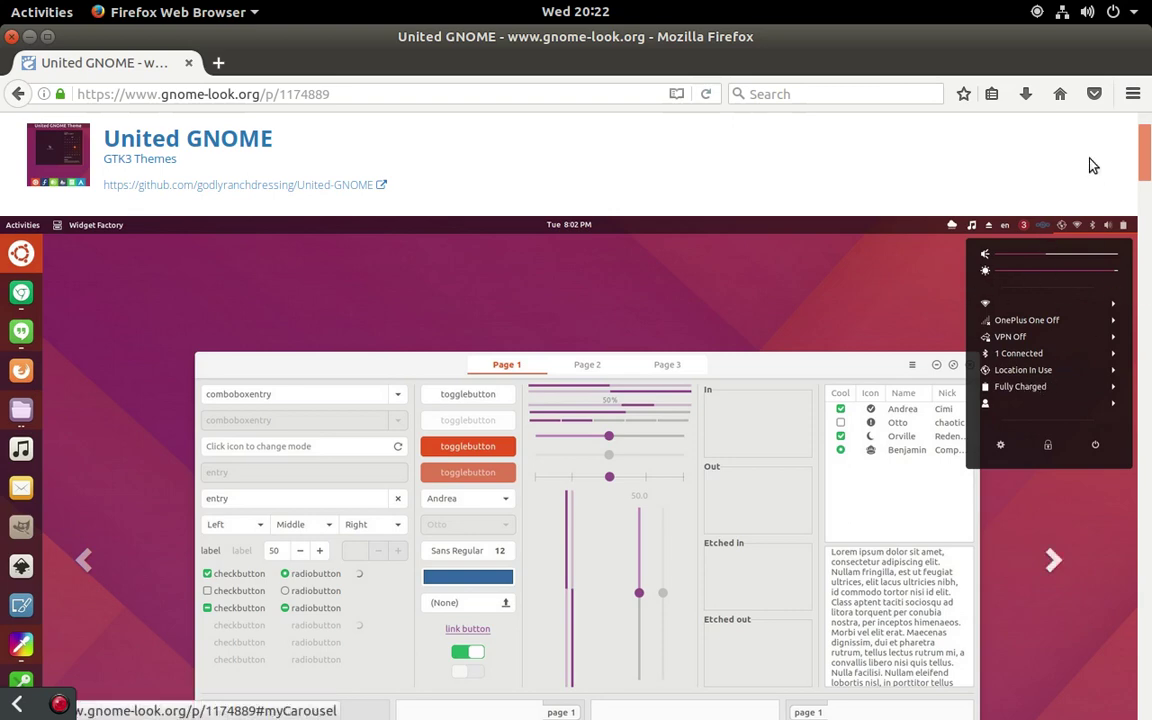
{"action": "left_click", "coordinate": [1087, 11]}
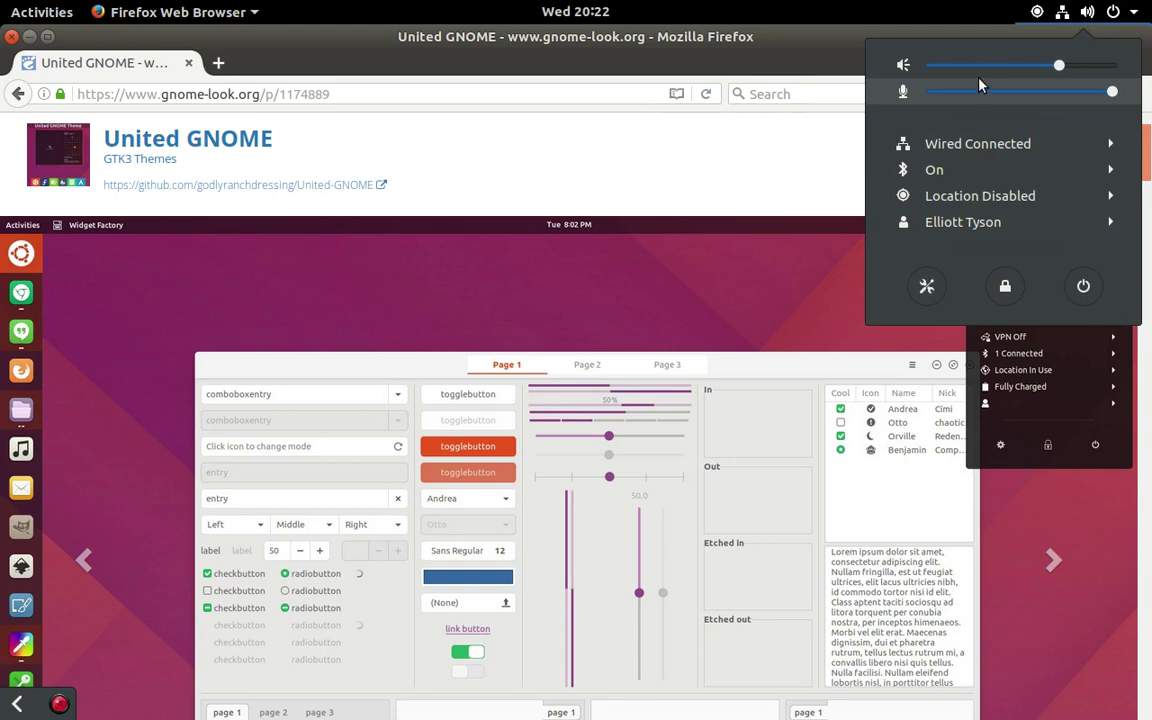
{"action": "left_click", "coordinate": [966, 20]}
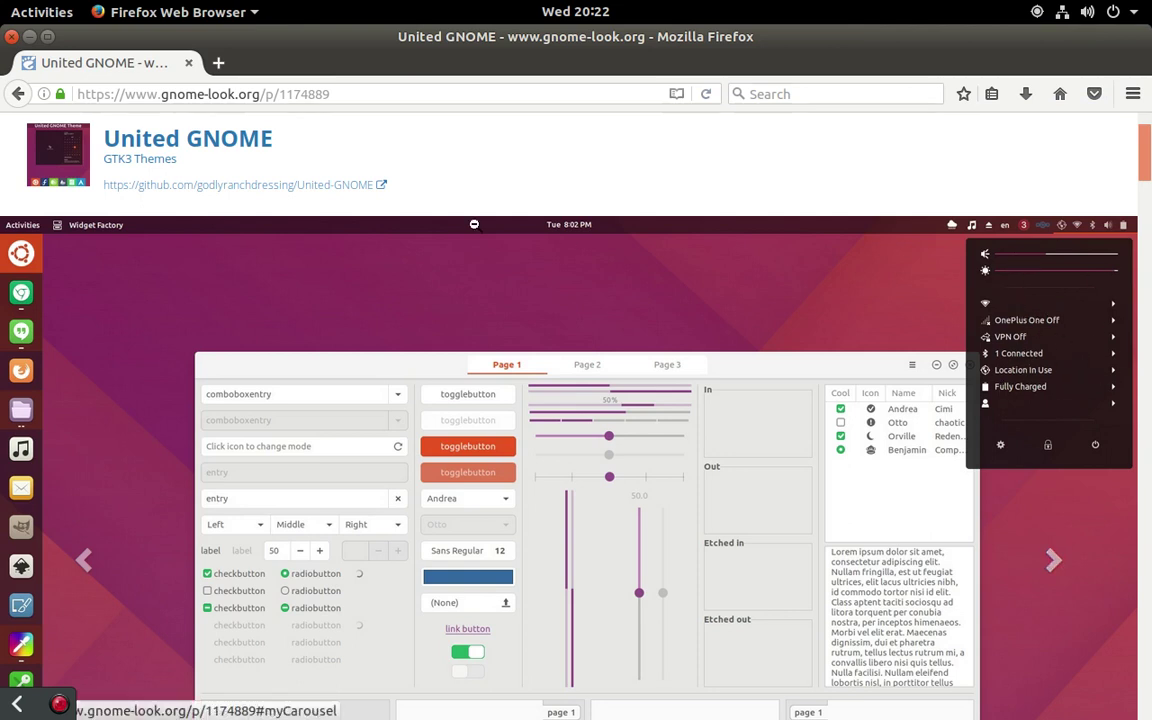
Step: Return to the search results, reopen the United GNOME page, and look over its preview and description
{"action": "left_click", "coordinate": [19, 93]}
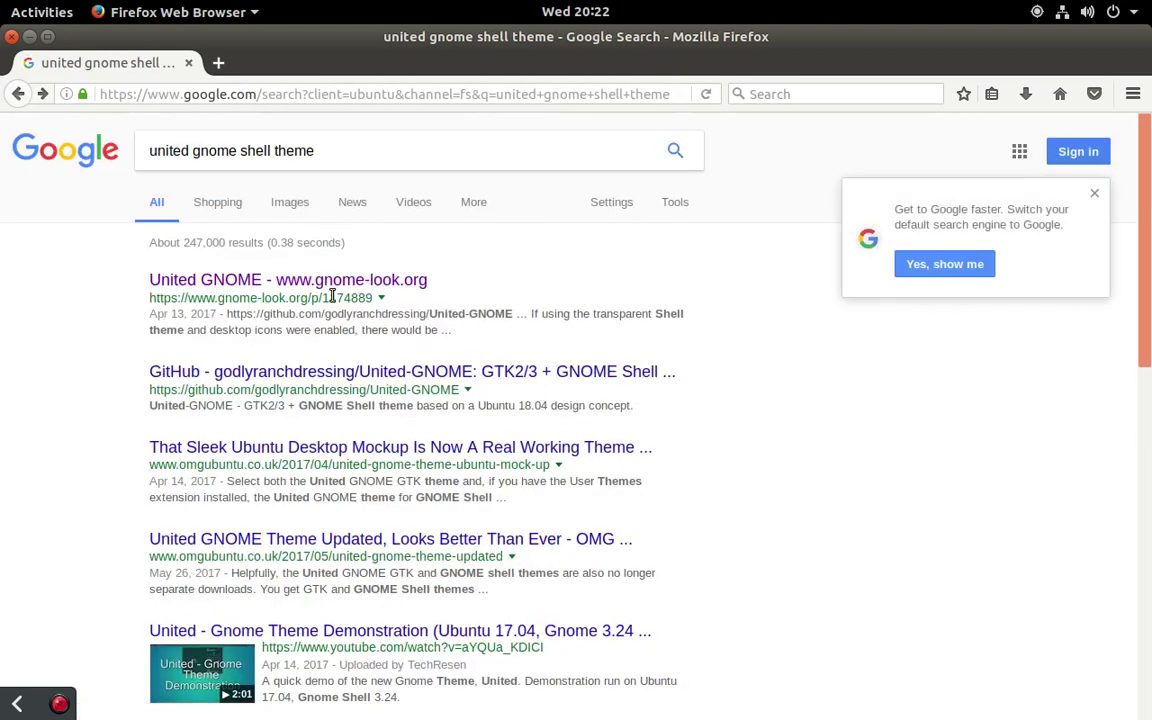
{"action": "left_click", "coordinate": [43, 93]}
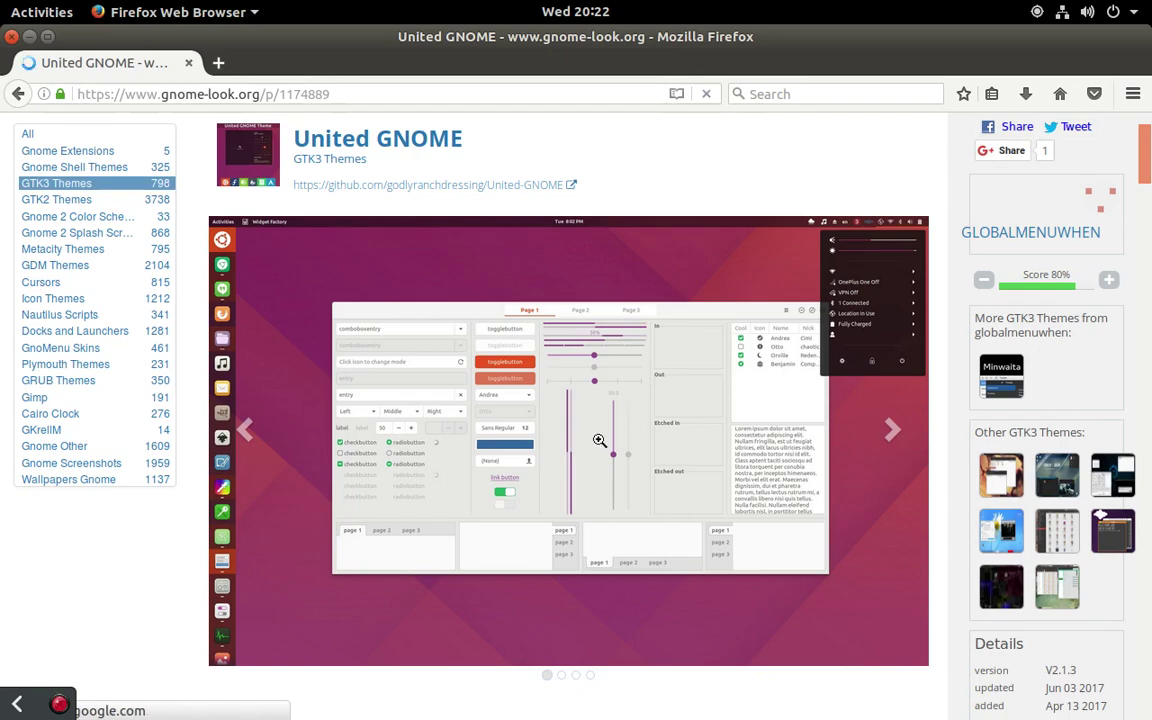
{"action": "scroll", "coordinate": [593, 444], "scroll_direction": "down", "scroll_amount": 5}
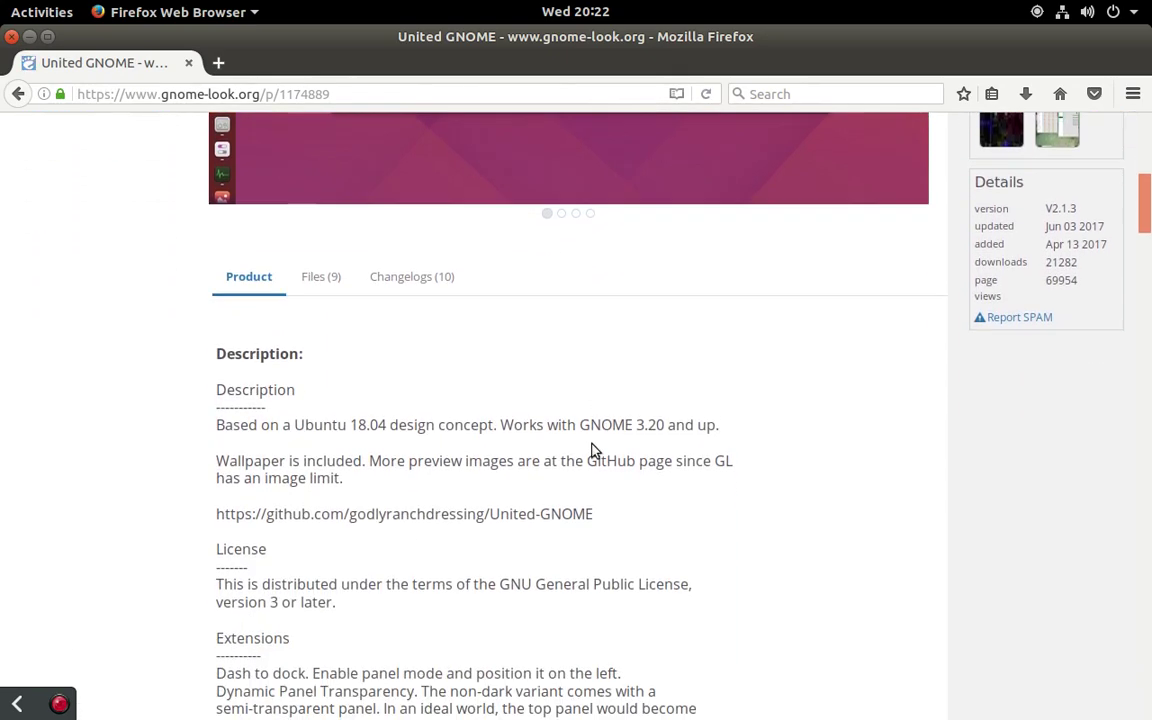
{"action": "scroll", "coordinate": [591, 455], "scroll_direction": "up", "scroll_amount": 5}
{"action": "scroll", "coordinate": [591, 455], "scroll_direction": "up", "scroll_amount": 3}
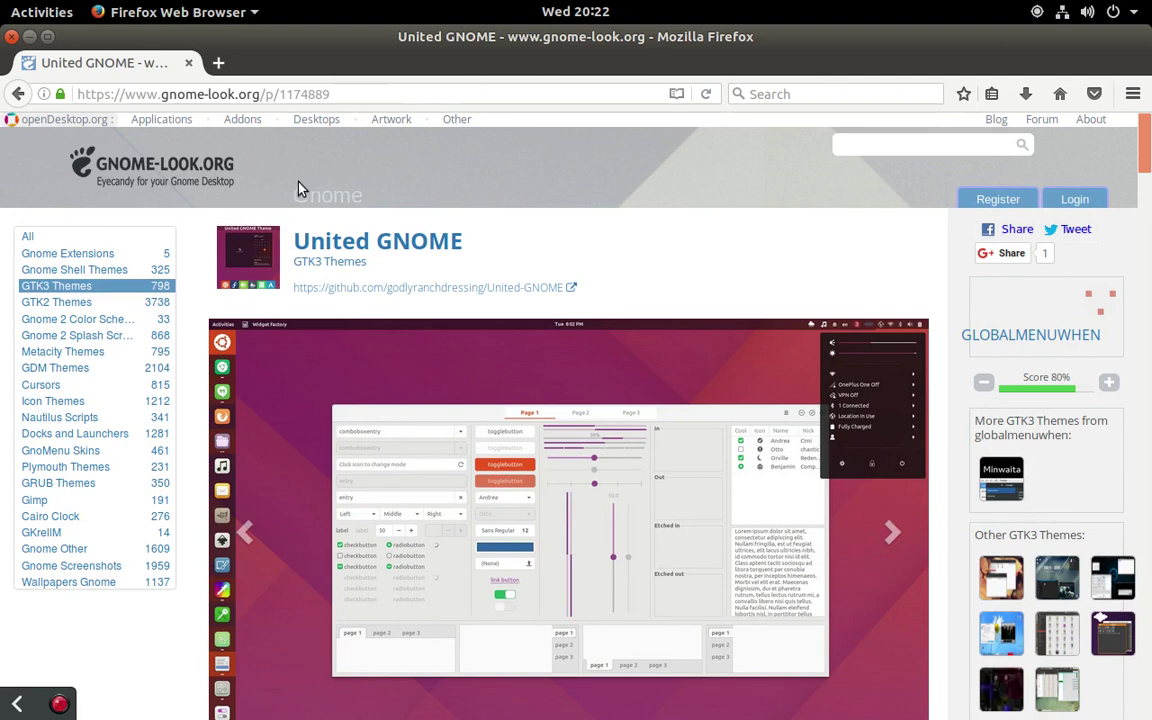
{"action": "scroll", "coordinate": [228, 167], "scroll_direction": "down", "scroll_amount": 3}
{"action": "scroll", "coordinate": [228, 167], "scroll_direction": "down", "scroll_amount": 7}
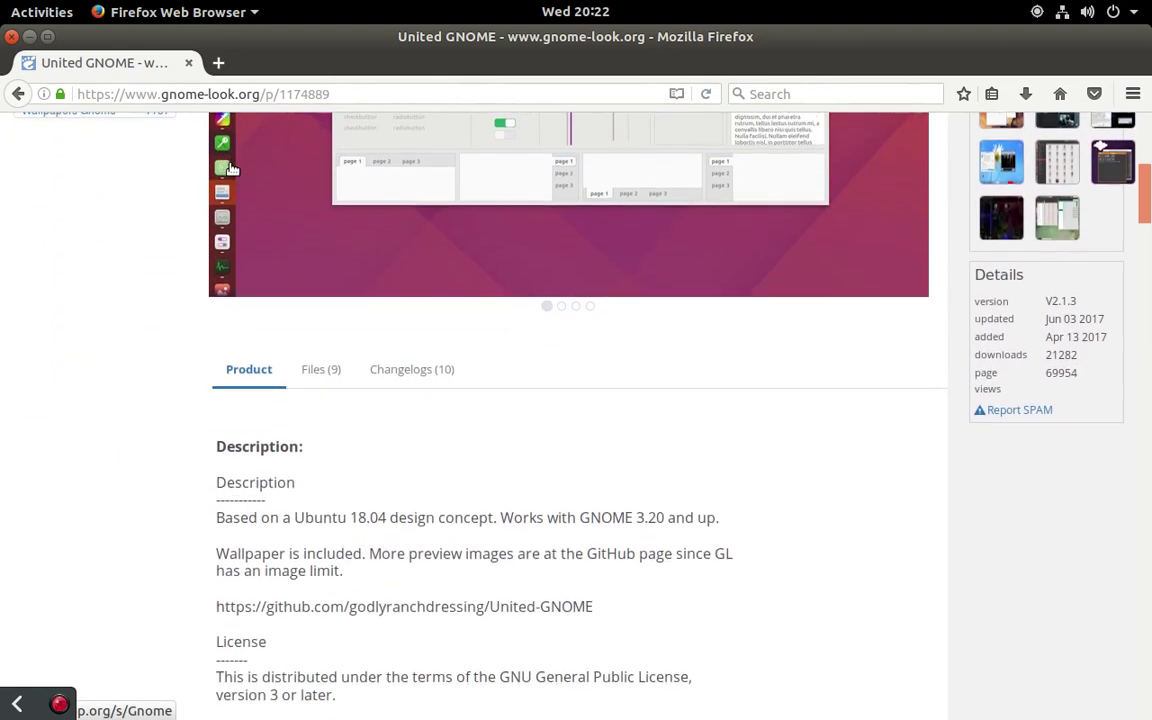
Step: Reload the United GNOME theme page from its address and close the Firefox window
{"action": "left_click_drag", "start_coordinate": [350, 93], "coordinate": [87, 103]}
{"action": "key", "text": "Return"}
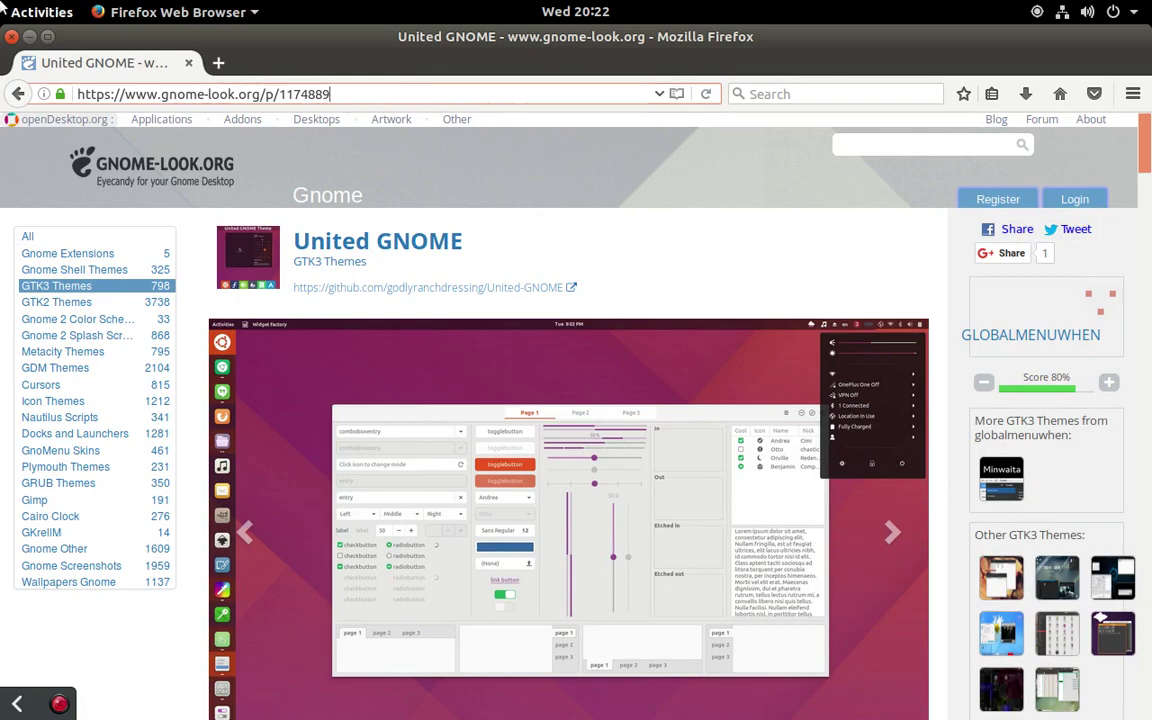
{"action": "left_click", "coordinate": [10, 37]}
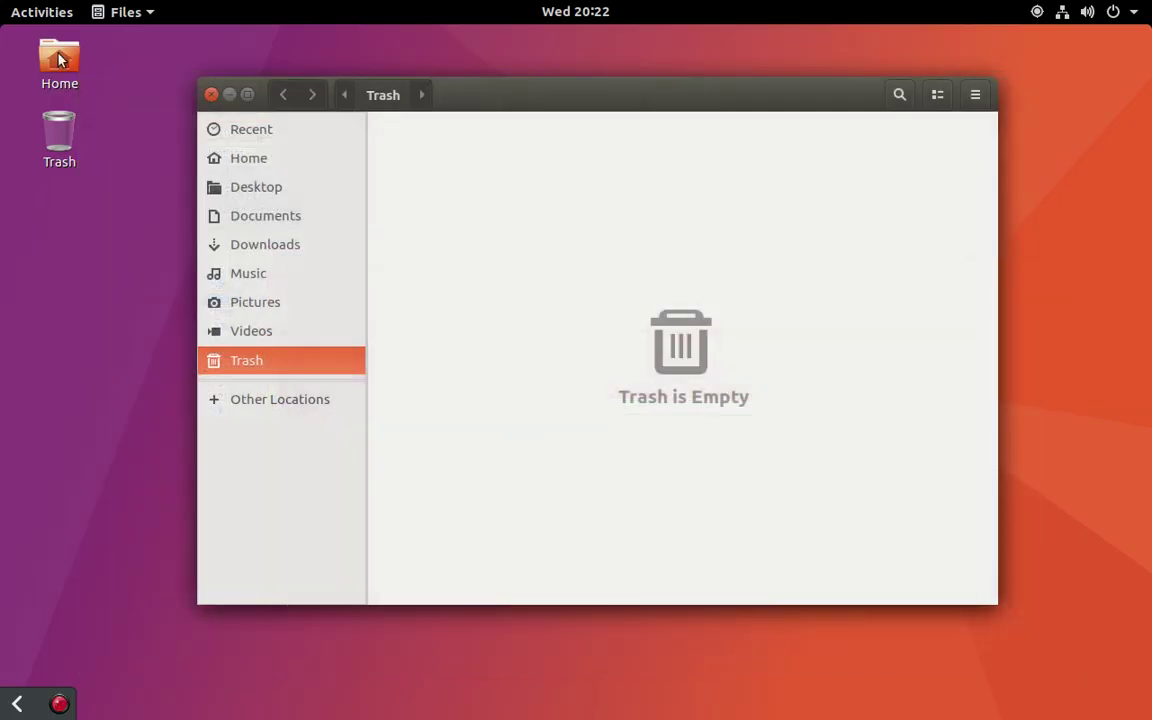